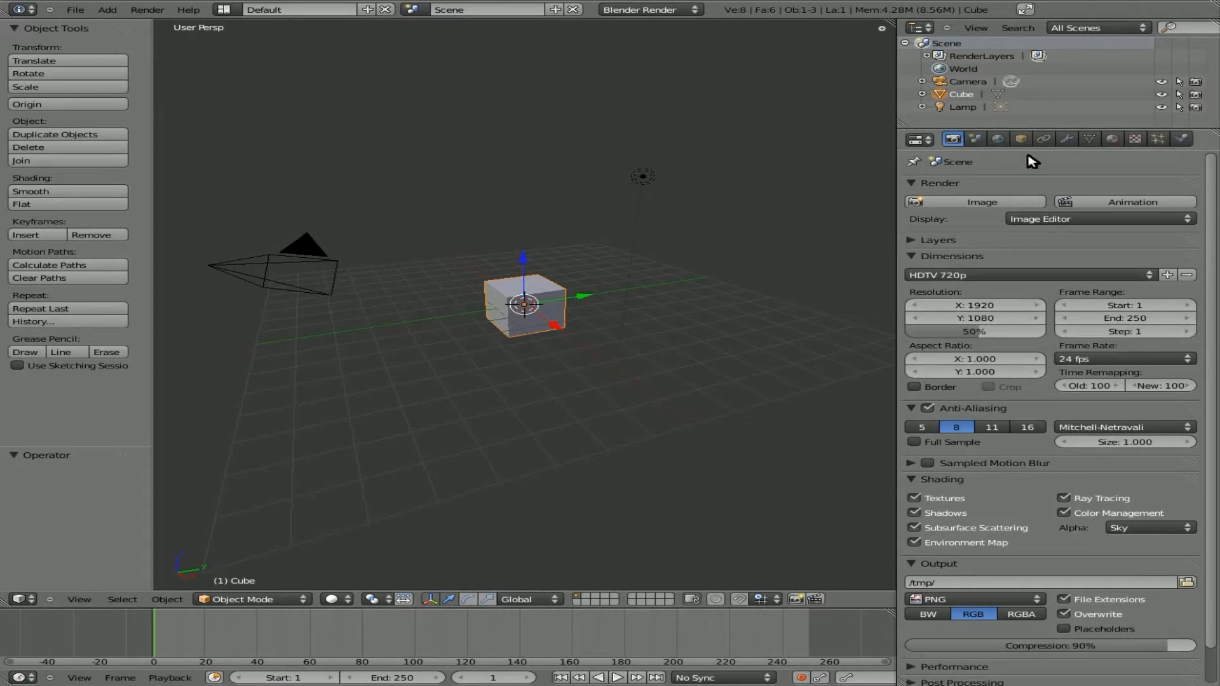
Look through the cube's modifier, mesh and material settings, and select the camera to show its lens settings.
click(1066, 139)
click(1089, 139)
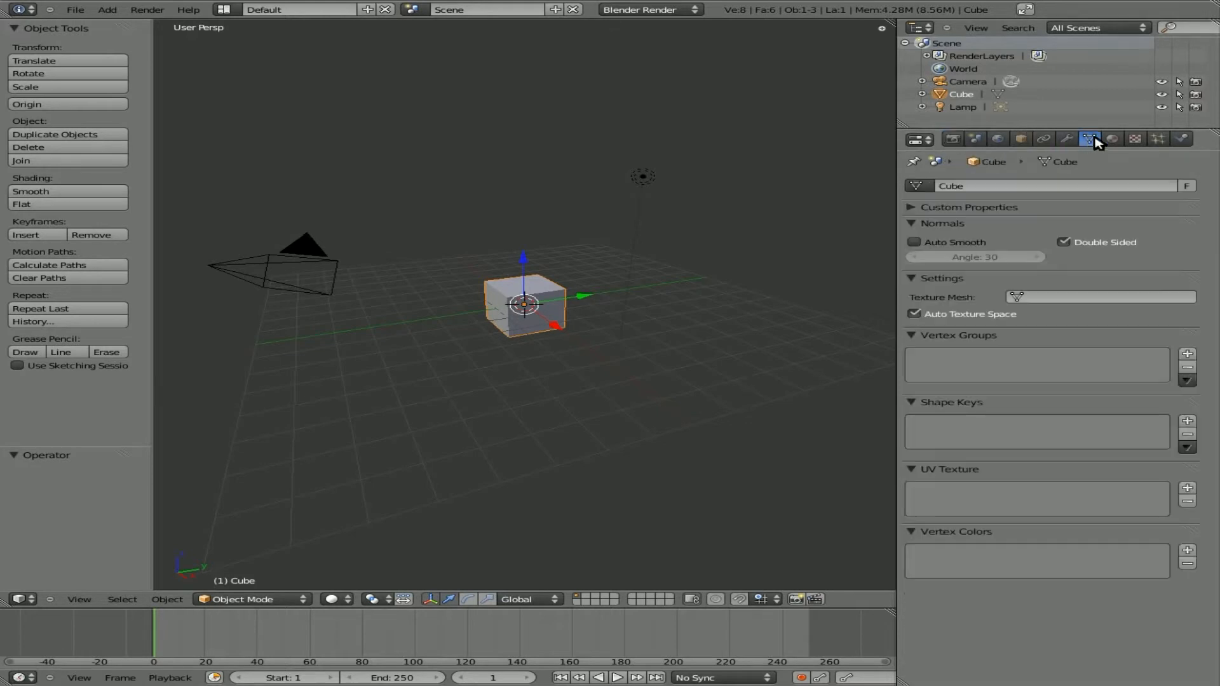
click(1112, 139)
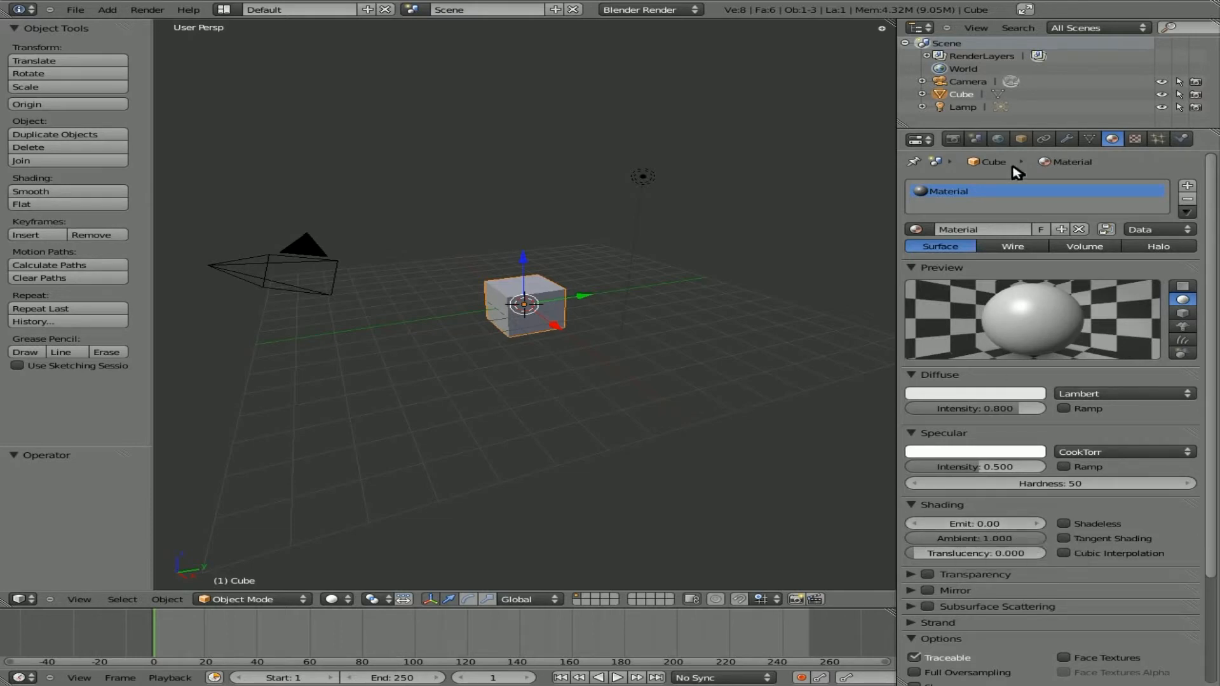
right_click(286, 250)
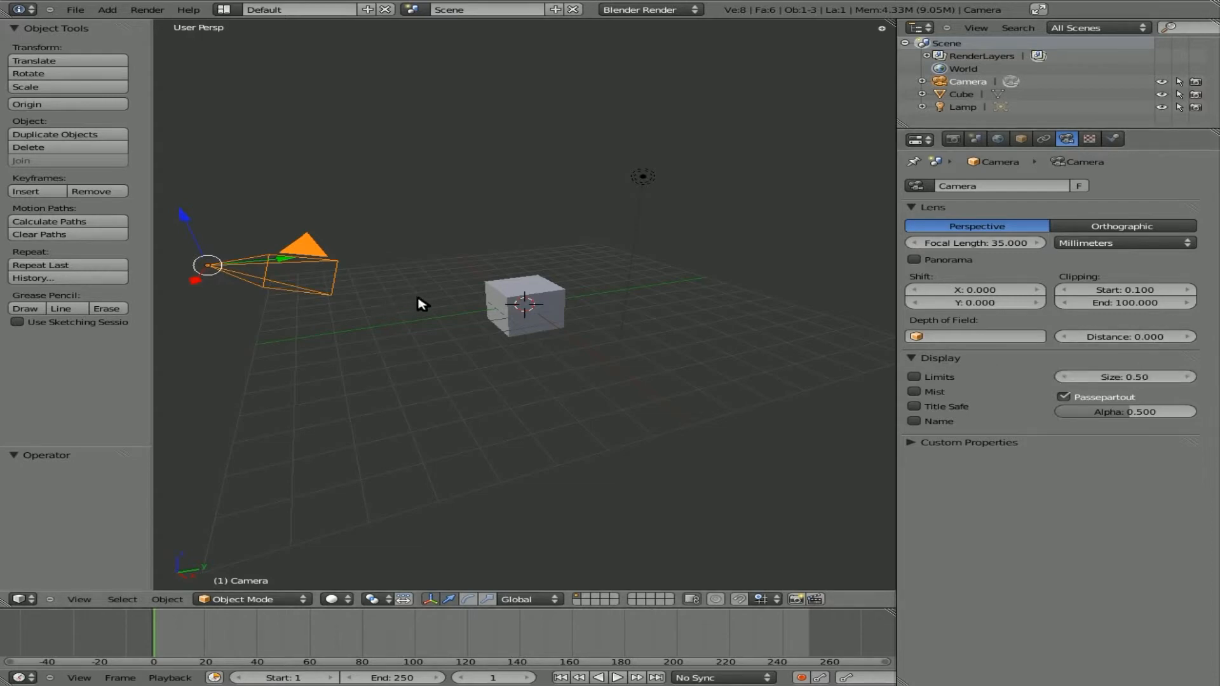
Add a plane at the scene origin and scale it by a factor of 10.
key(space)
text(plane)
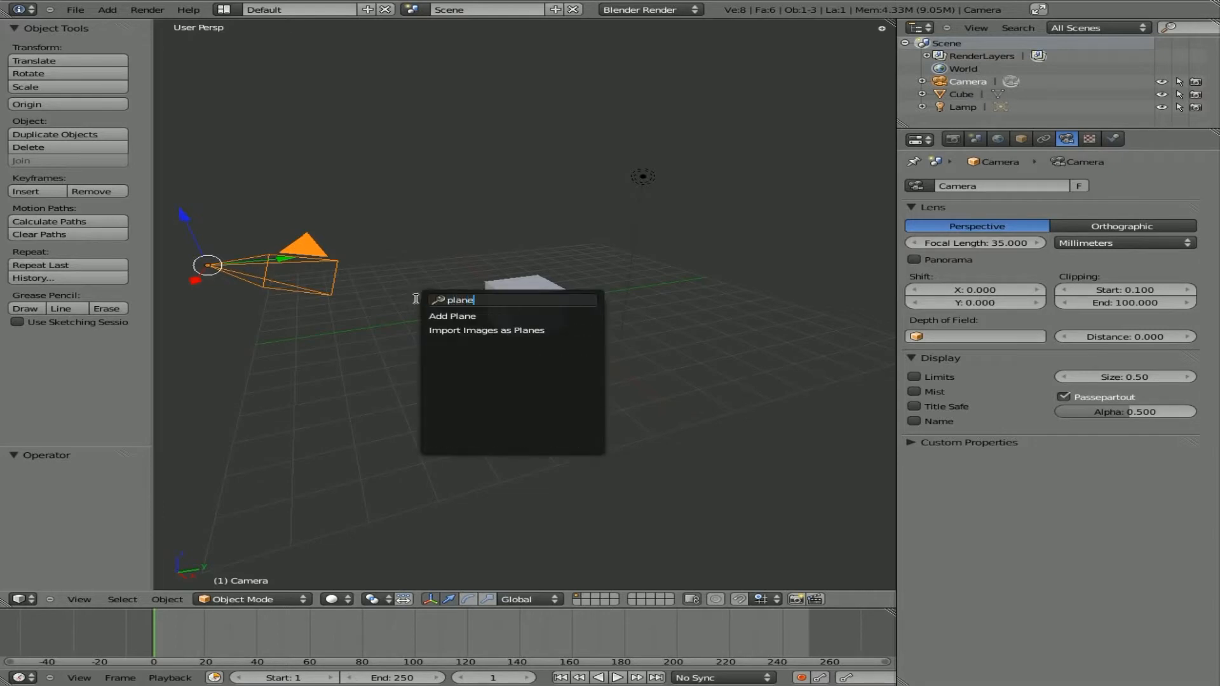
key(Return)
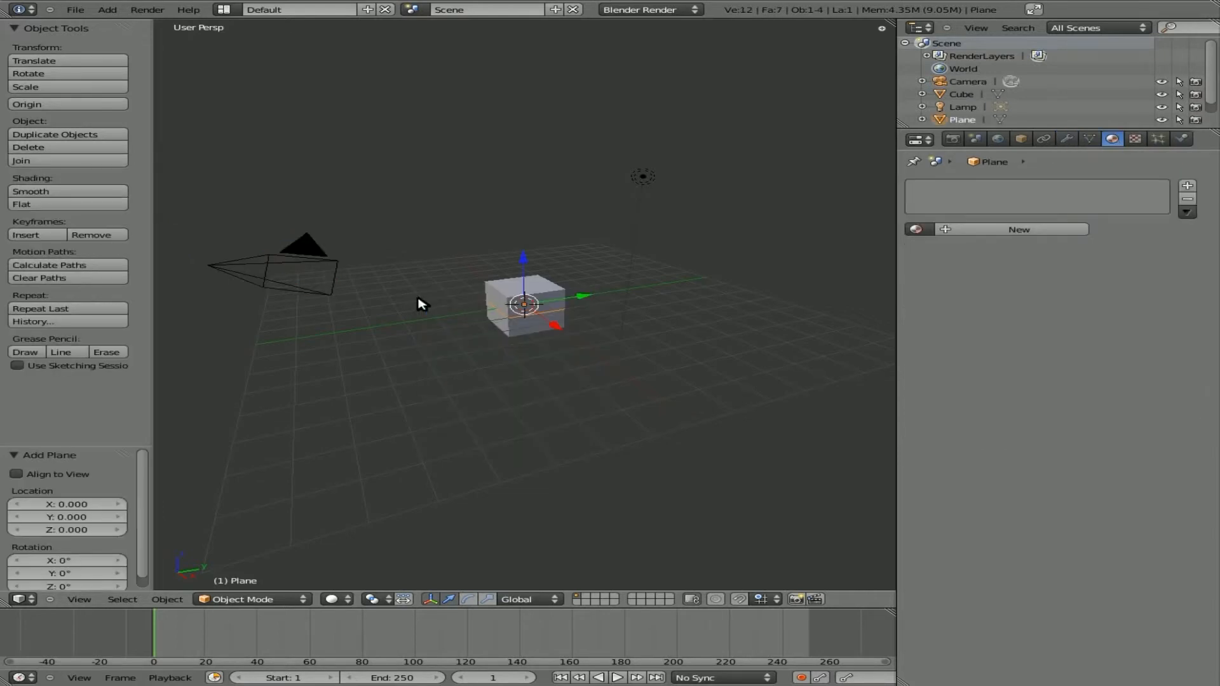
text(s10)
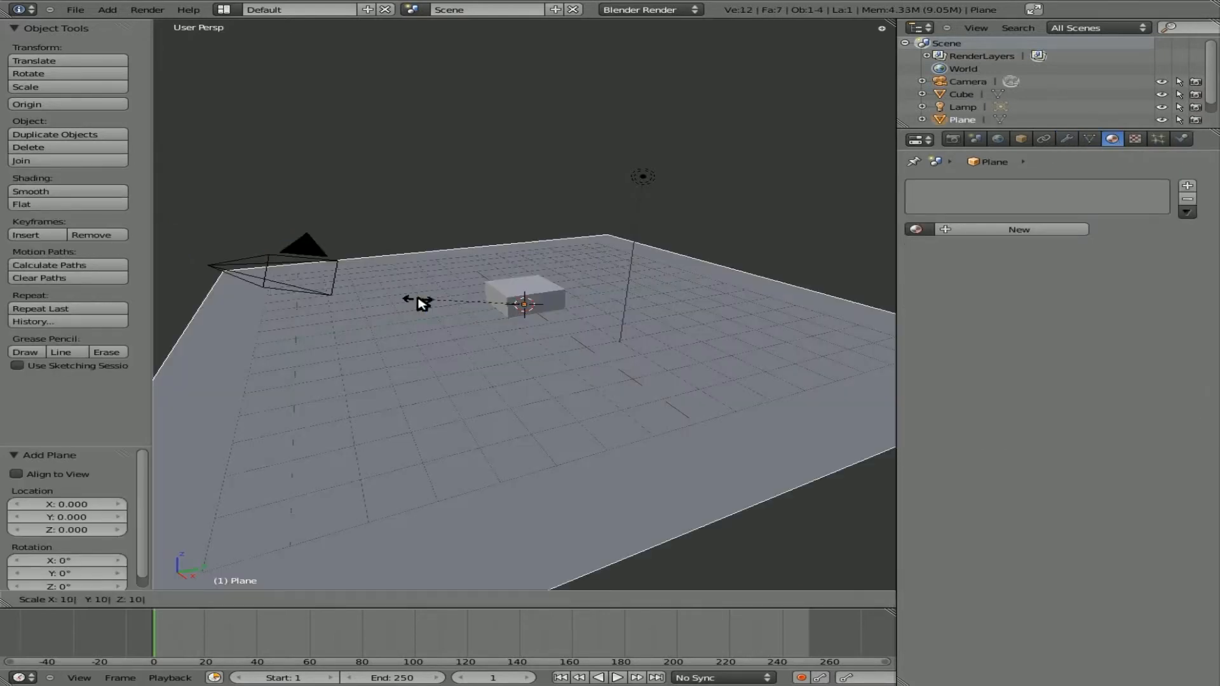
key(Return)
scroll(421, 303, down, 3)
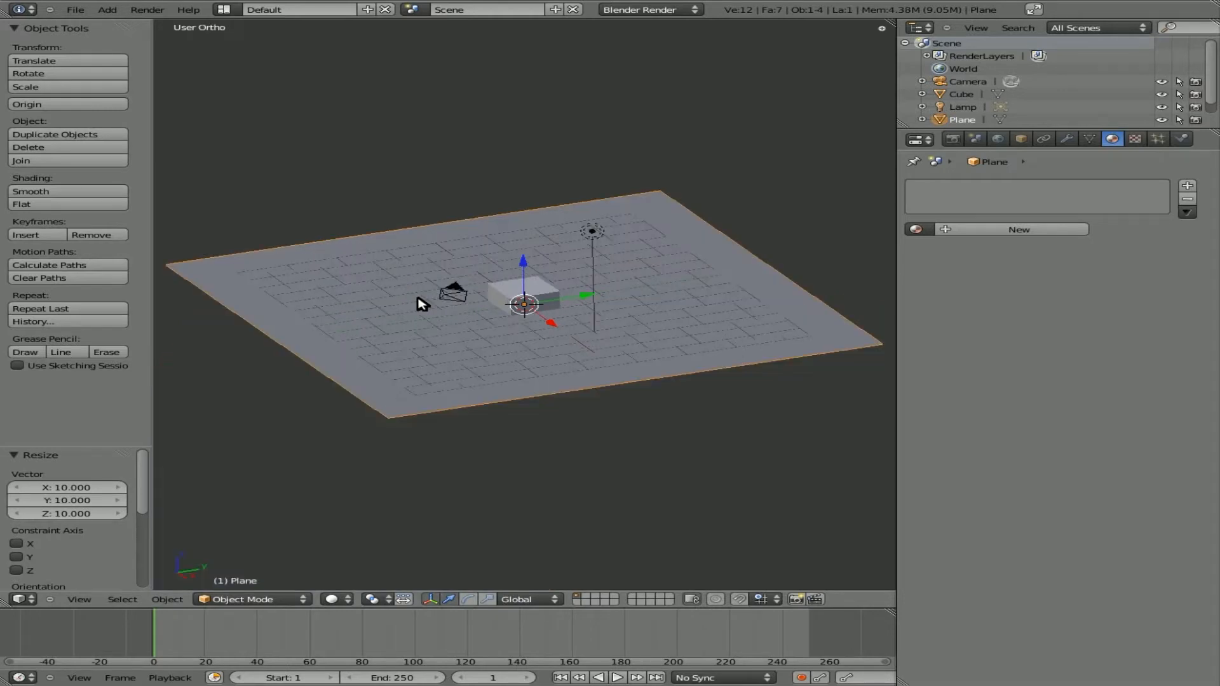
Lower the plane along Z by about 1.05 units in wireframe front view so the cube rests on it.
key(KP_1)
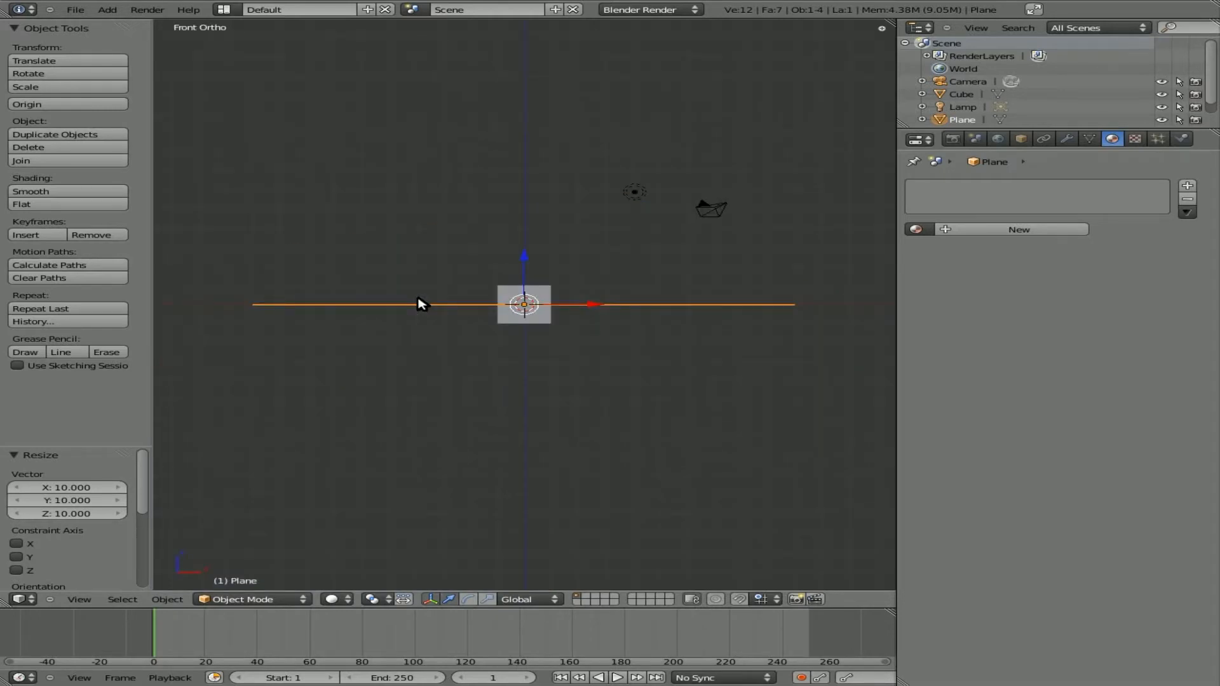
key(z)
key(g)
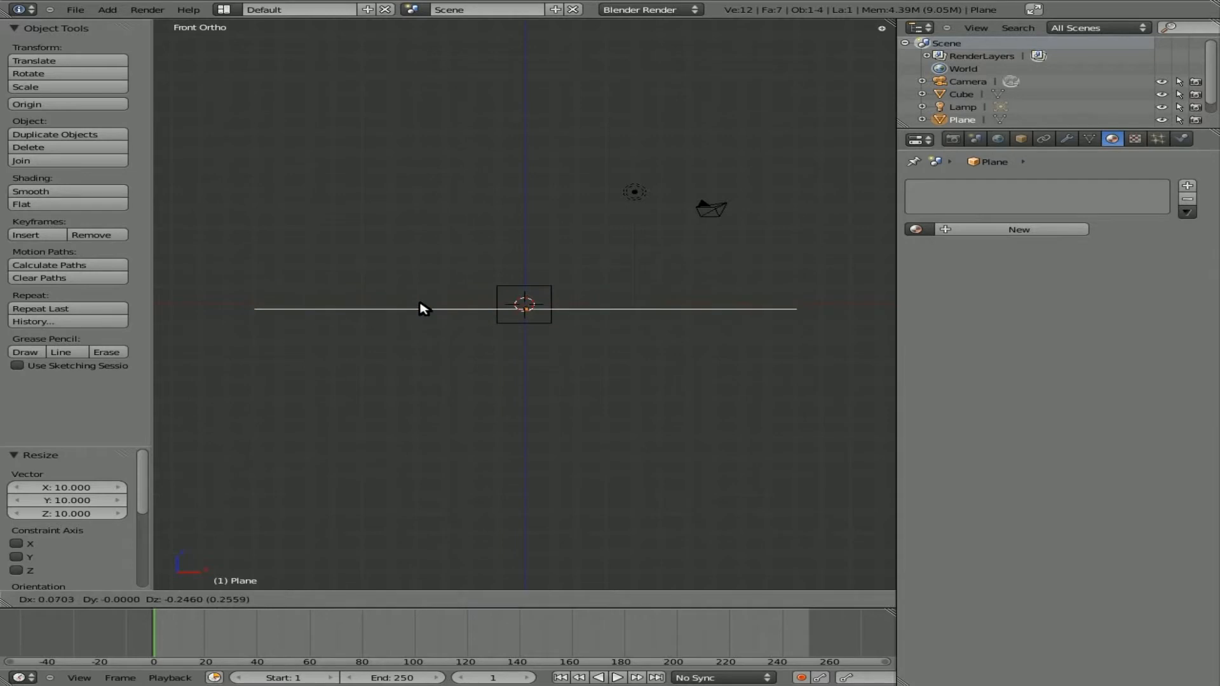
key(z)
click(421, 323)
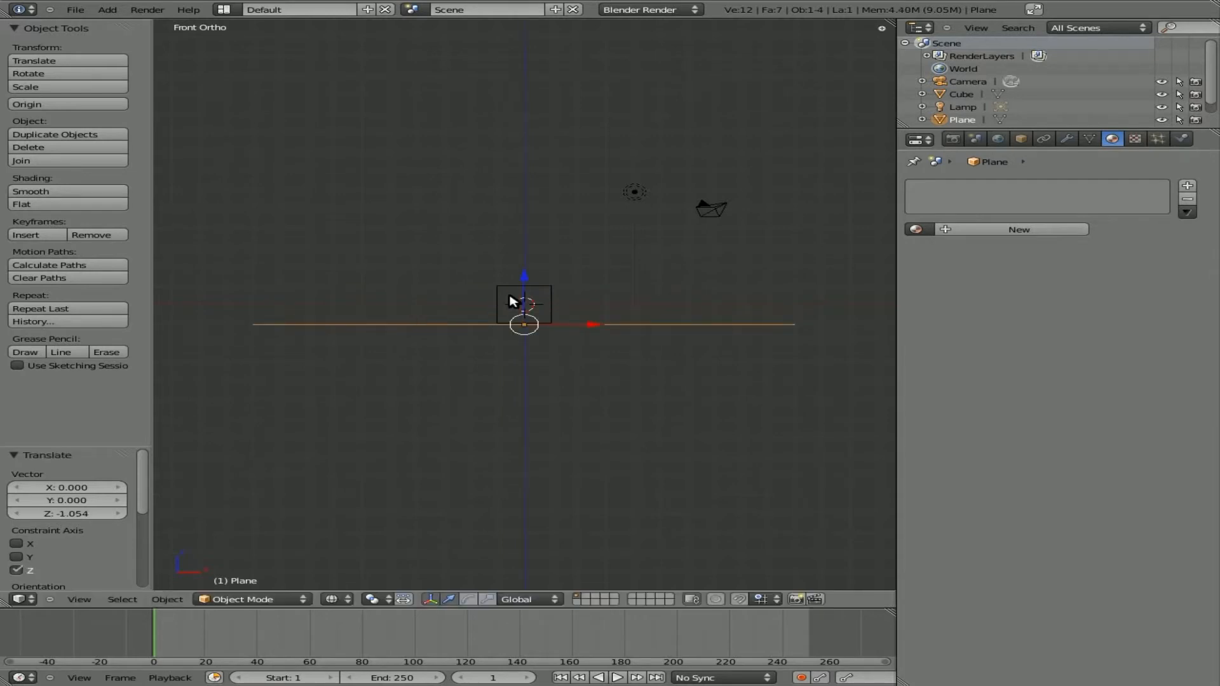
Duplicate the cube in top view and place the copy about -3.1 units in X and 5.2 units in Y away.
right_click(513, 301)
key(KP_7)
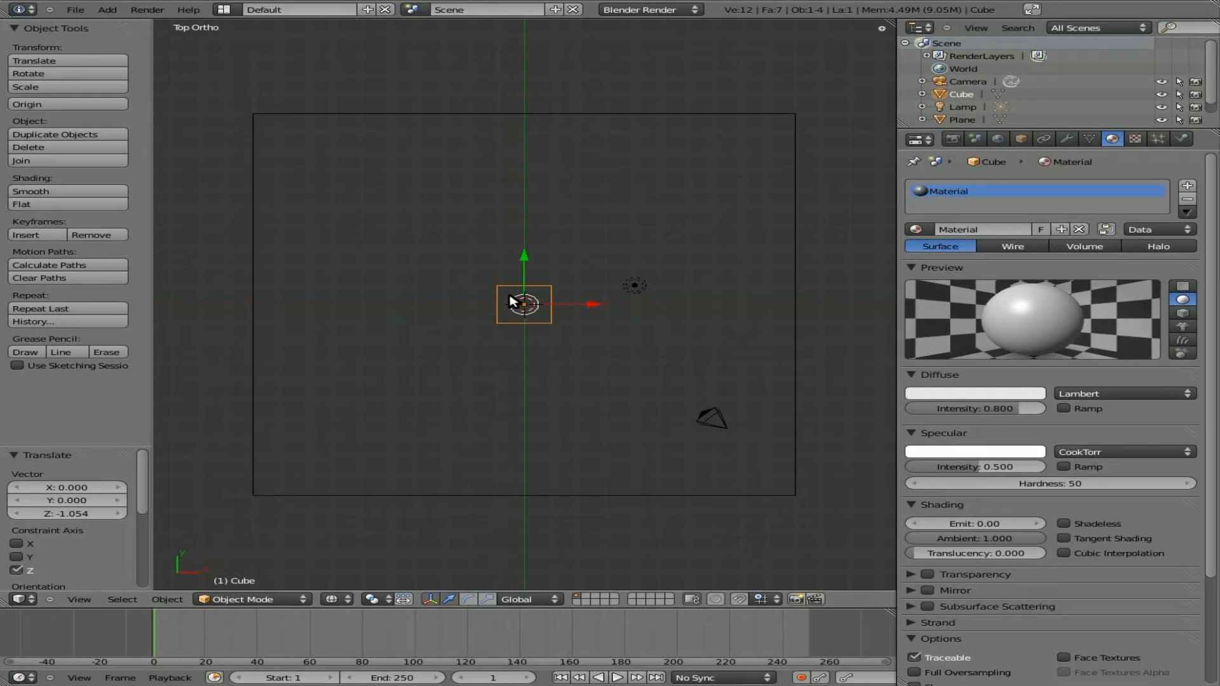
key(shift+d)
click(430, 202)
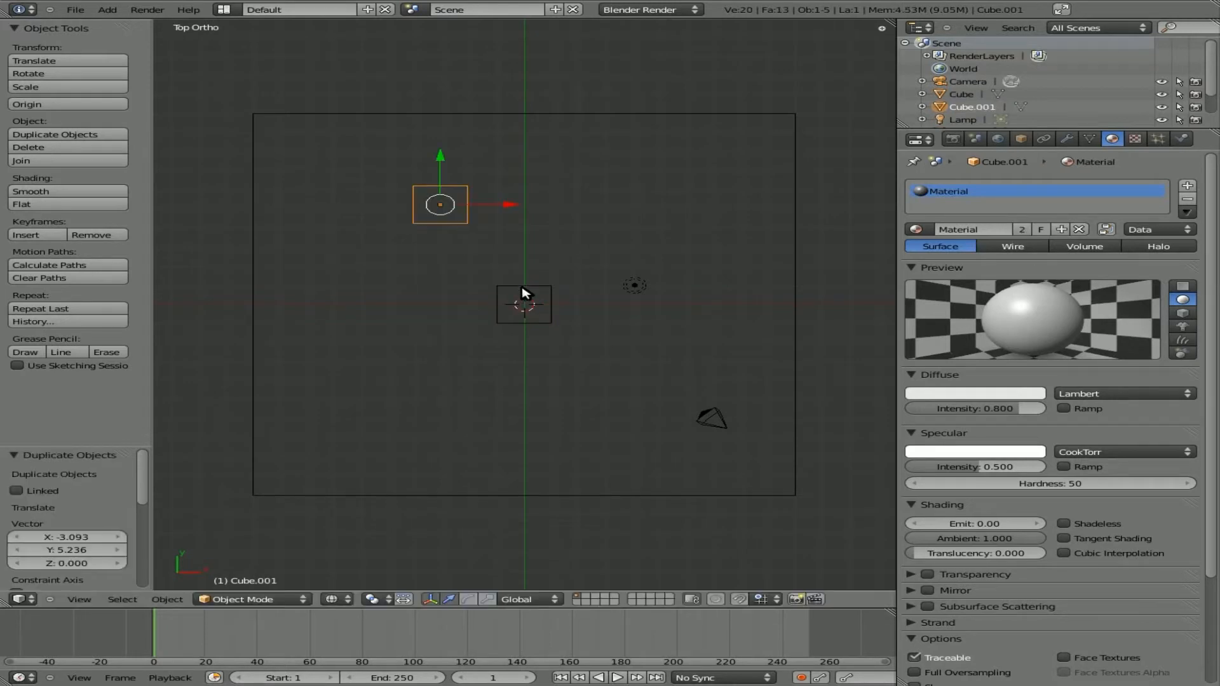
Move the original cube about 0.1 units in X and -2.5 units in Y.
right_click(525, 298)
key(g)
click(524, 343)
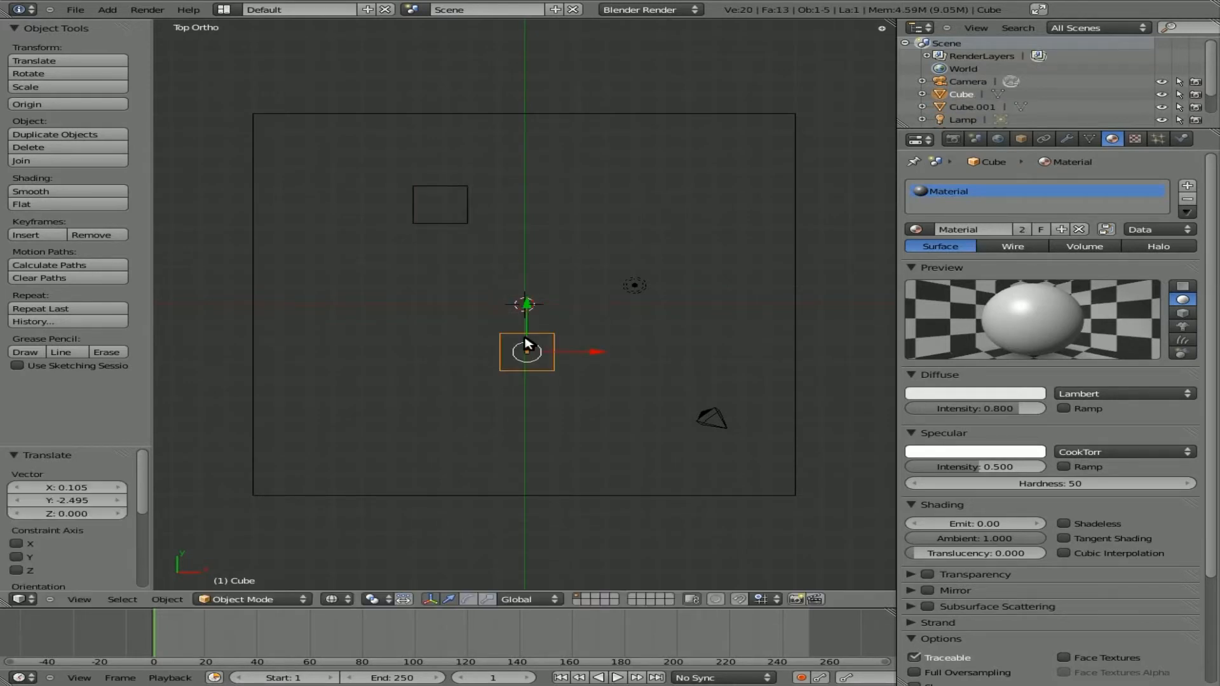
Align the camera to a low, angled view that shows both cubes on the plane.
key(KP_2)
key(KP_2)
key(KP_2)
key(KP_2)
key(KP_2)
key(KP_2)
key(KP_6)
key(KP_6)
key(KP_6)
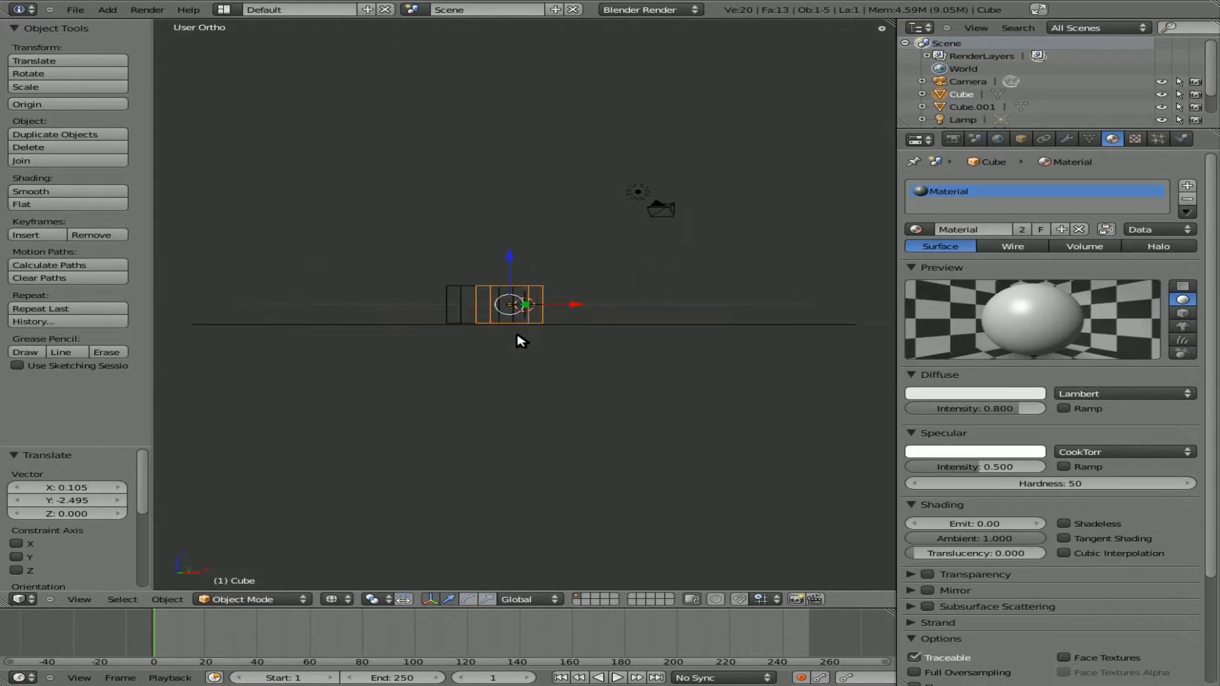
key(KP_8)
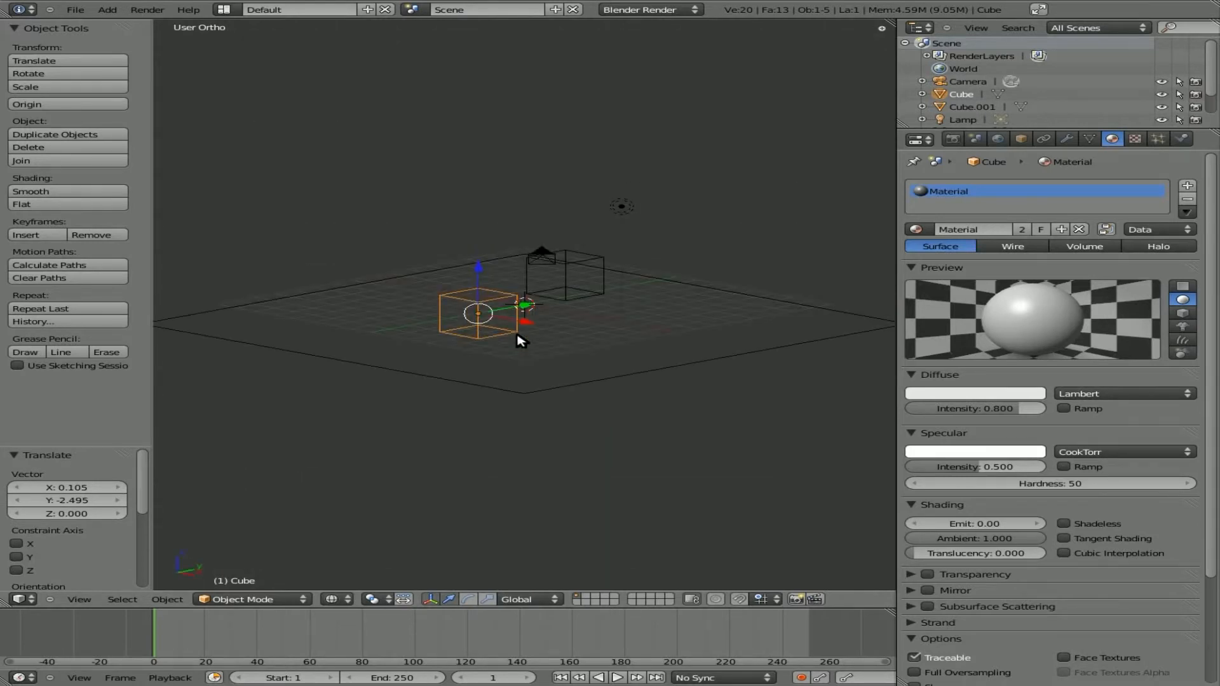
key(ctrl+alt+KP_0)
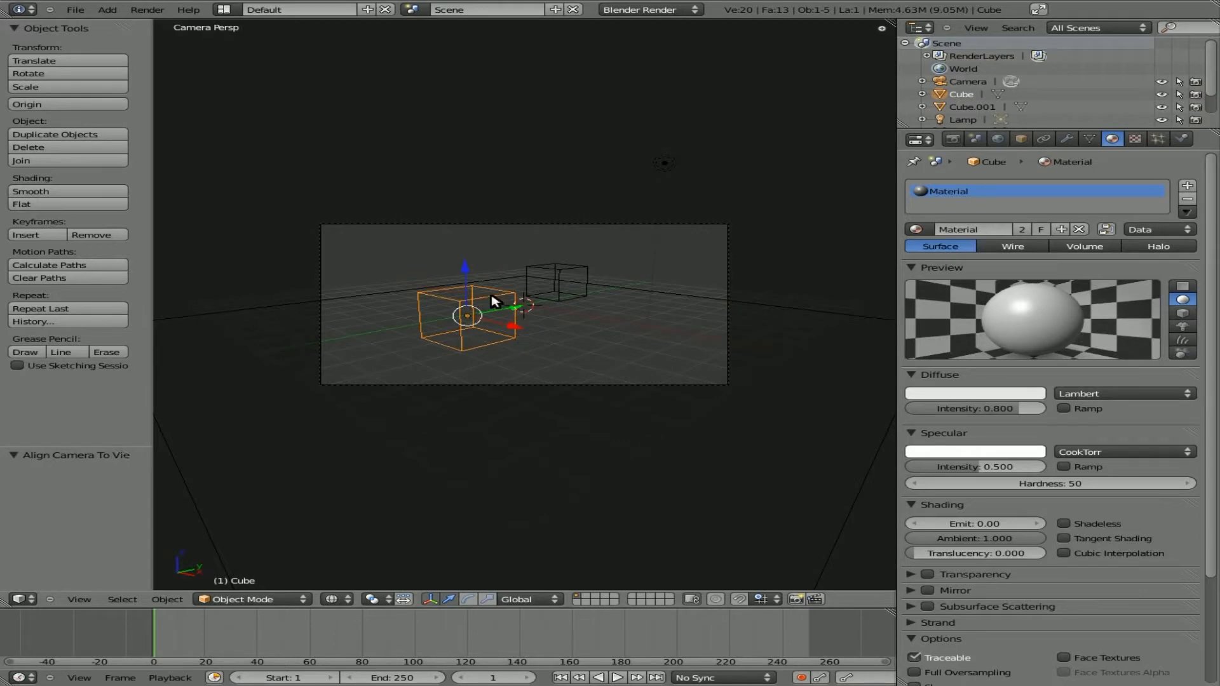
Spread the cubes apart in top view, moving the near one about 1.6, -3.2 and the far one about -0.4, 1.8 units in X, Y.
key(KP_7)
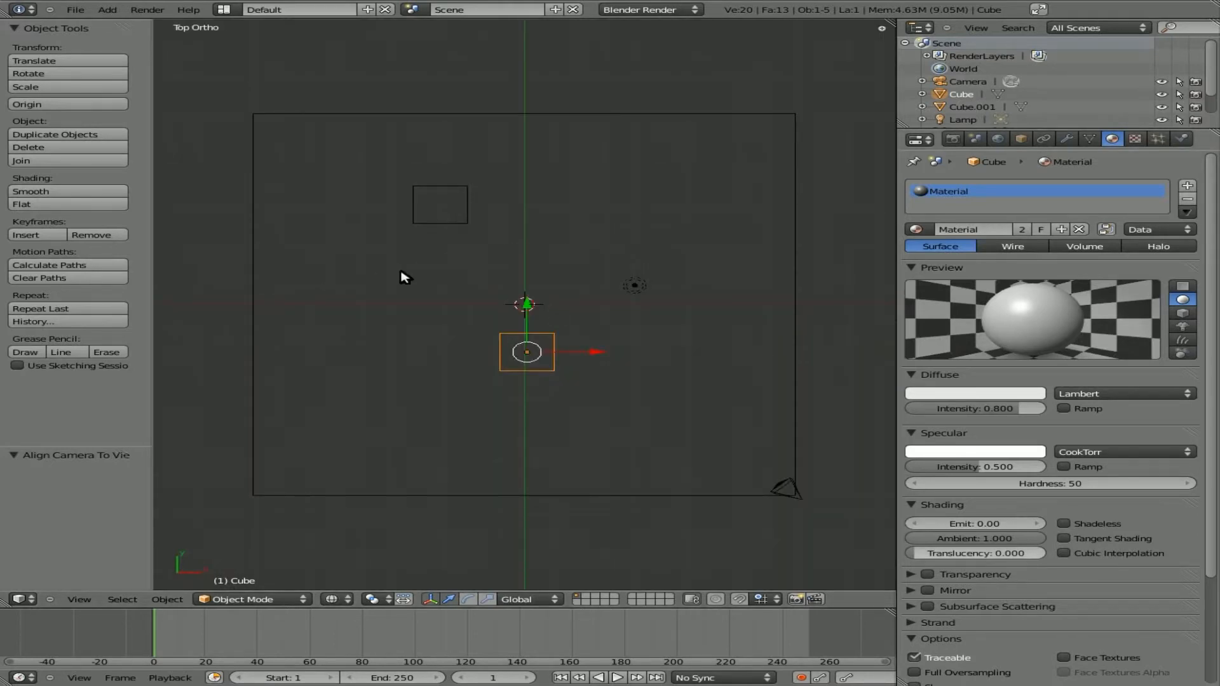
key(g)
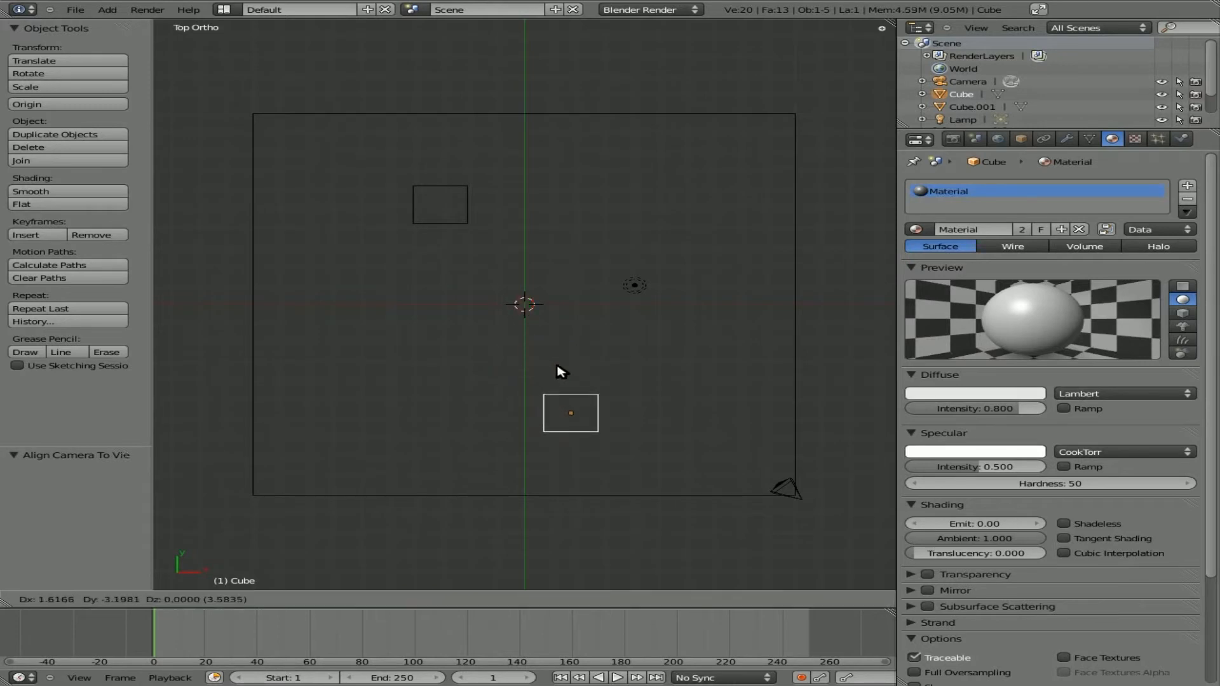
click(556, 368)
right_click(468, 221)
key(g)
click(457, 186)
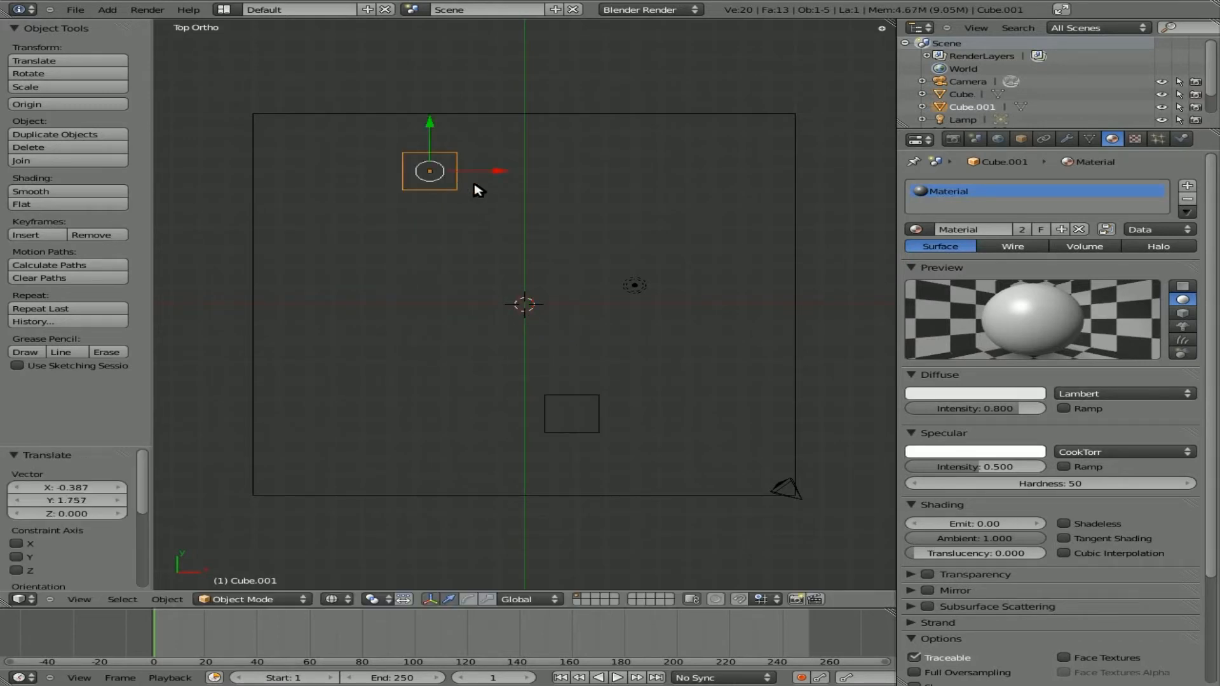
Switch to the four-view layout and move the camera about 0.3 in X, -0.35 in Y and -1.7 in Z.
key(ctrl+alt+q)
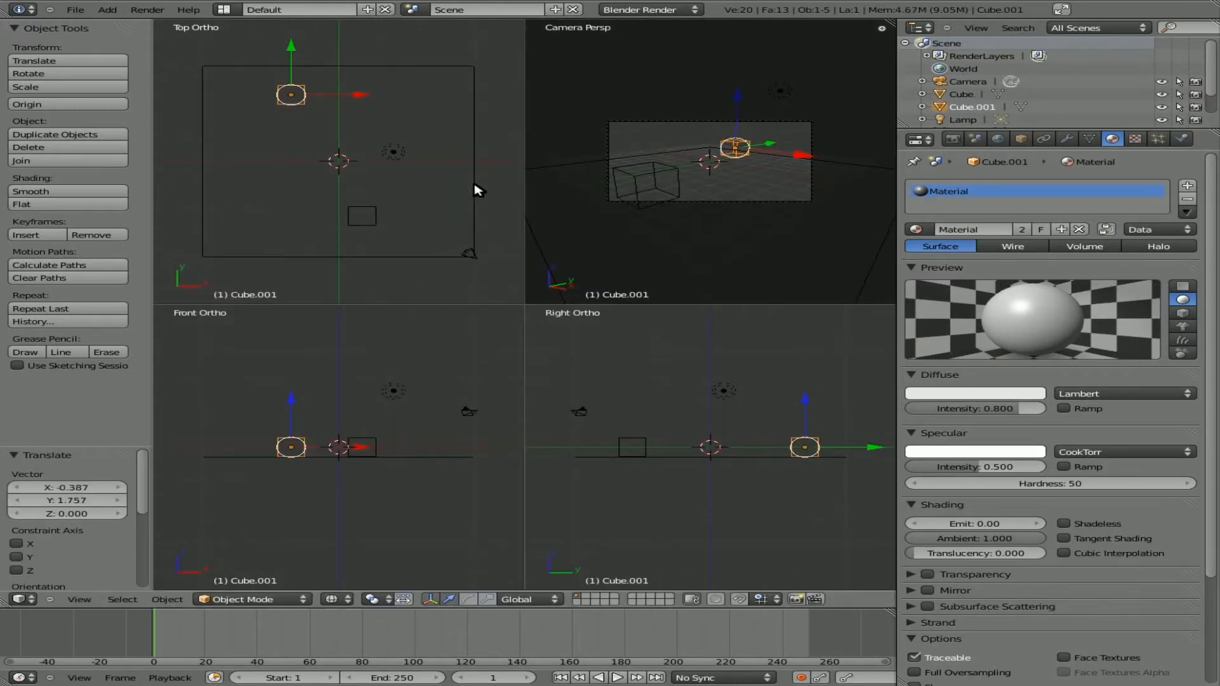
right_click(474, 261)
right_click(476, 260)
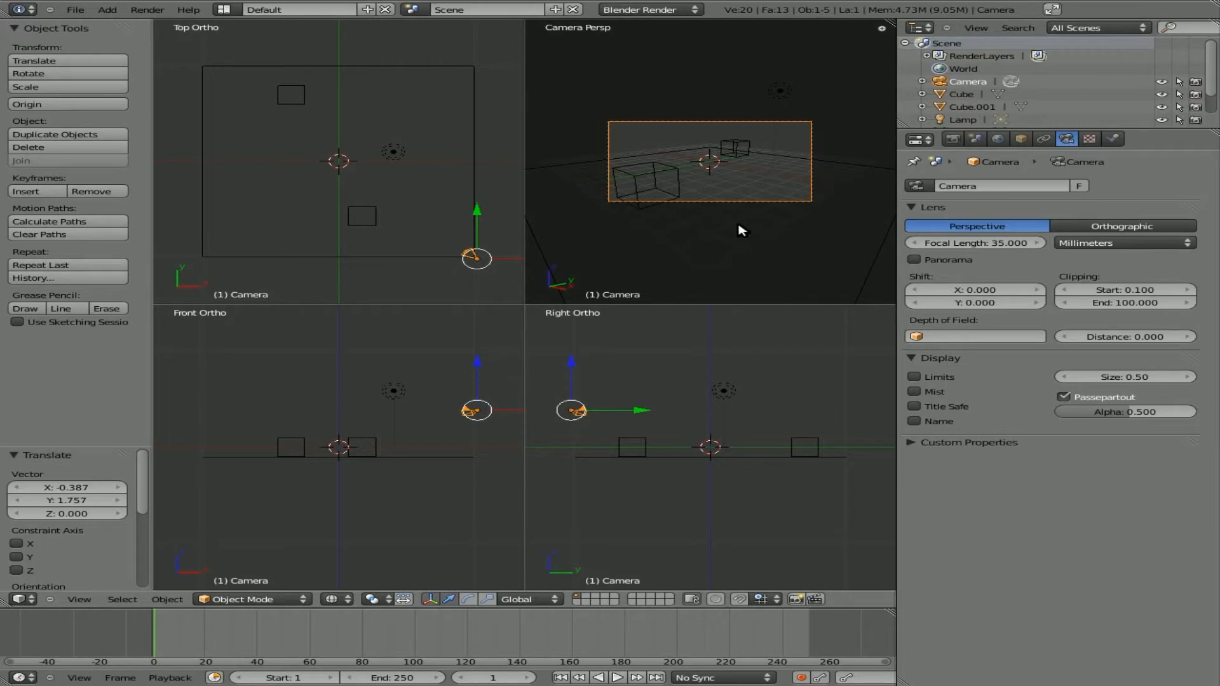
key(g)
click(716, 275)
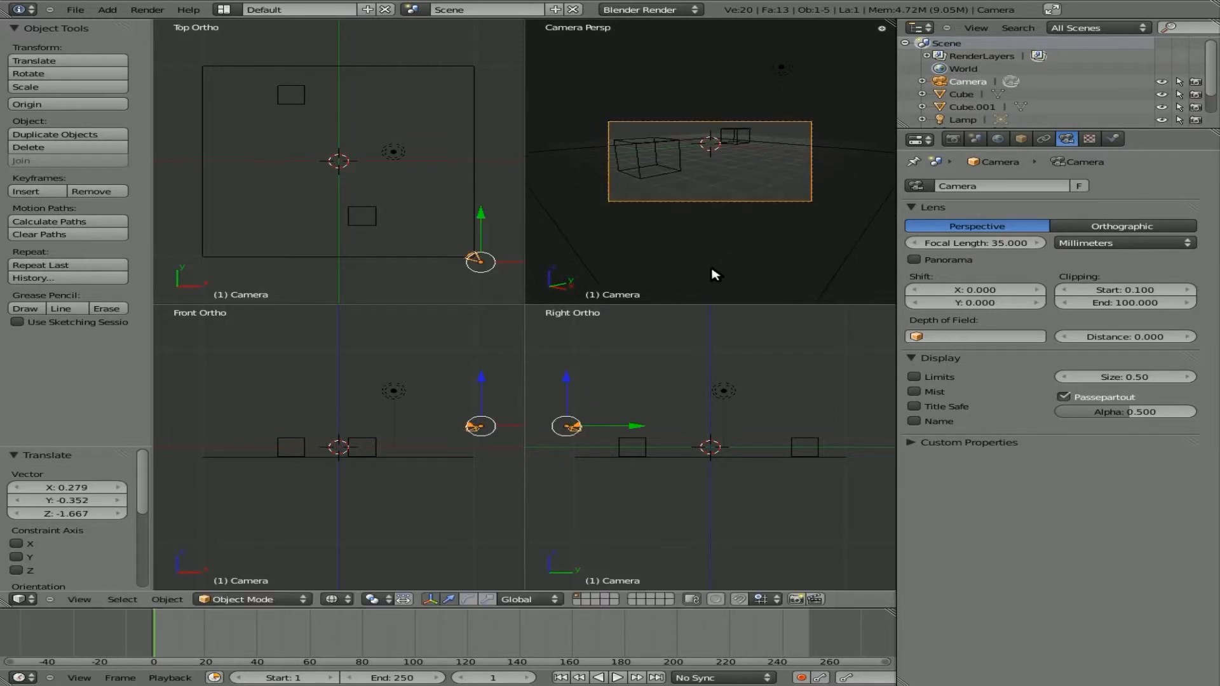
Rotate the camera about -16° in the right view and about 9° in the camera view.
key(r)
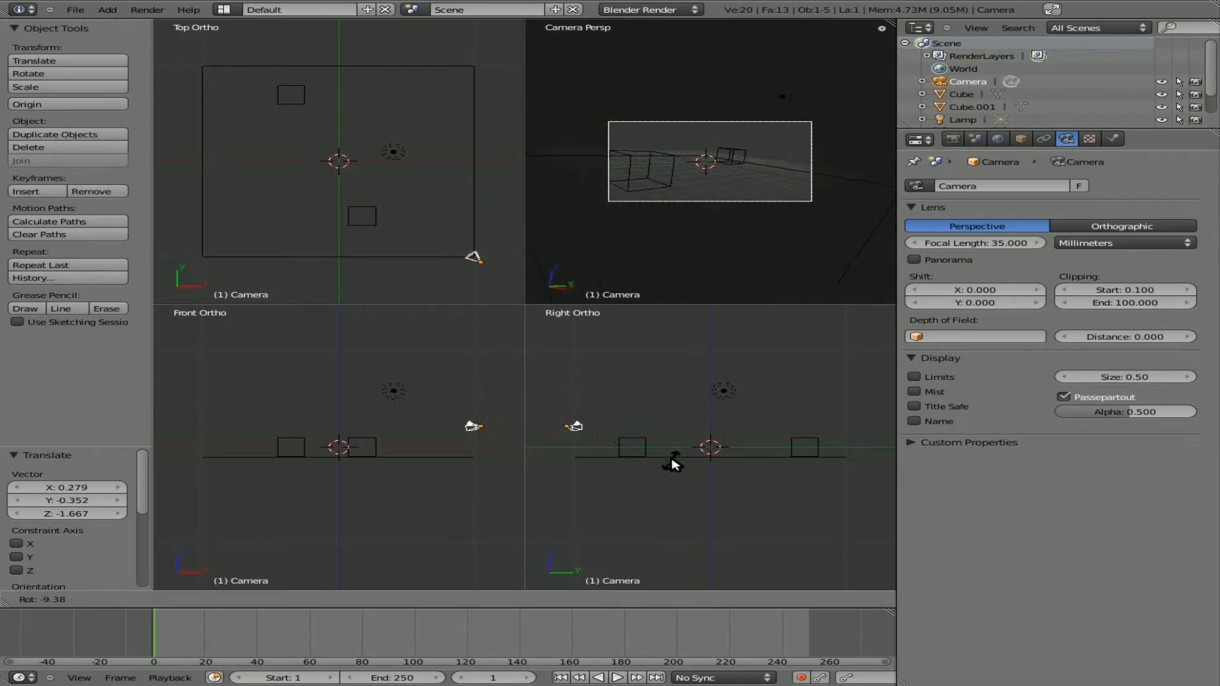
click(672, 452)
key(r)
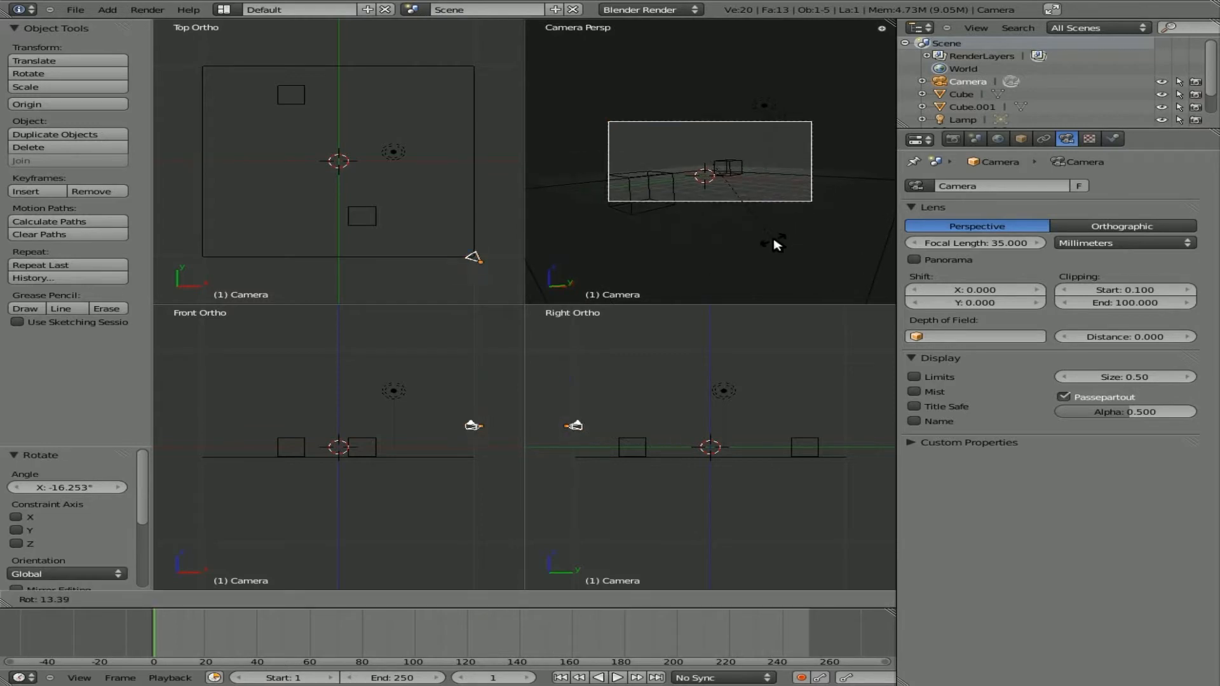
click(778, 238)
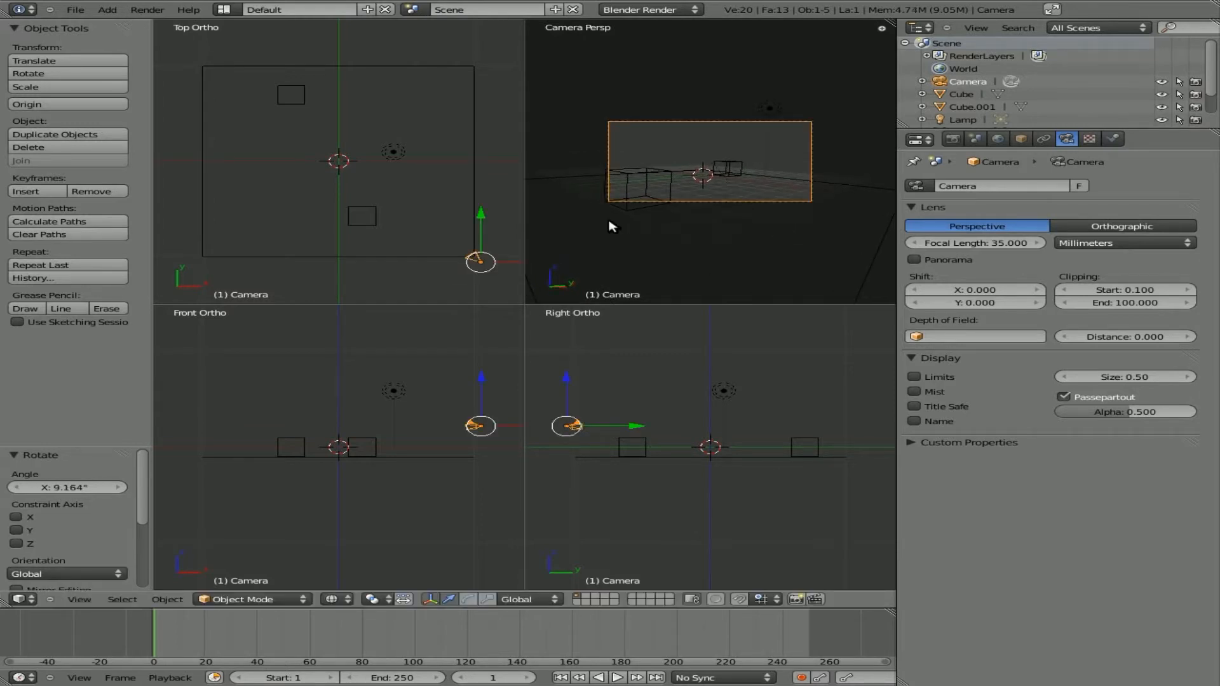
Move the camera about -0.4, -0.4, -1.0 units in X, Y, Z, and return to a single solid-shaded camera view.
key(g)
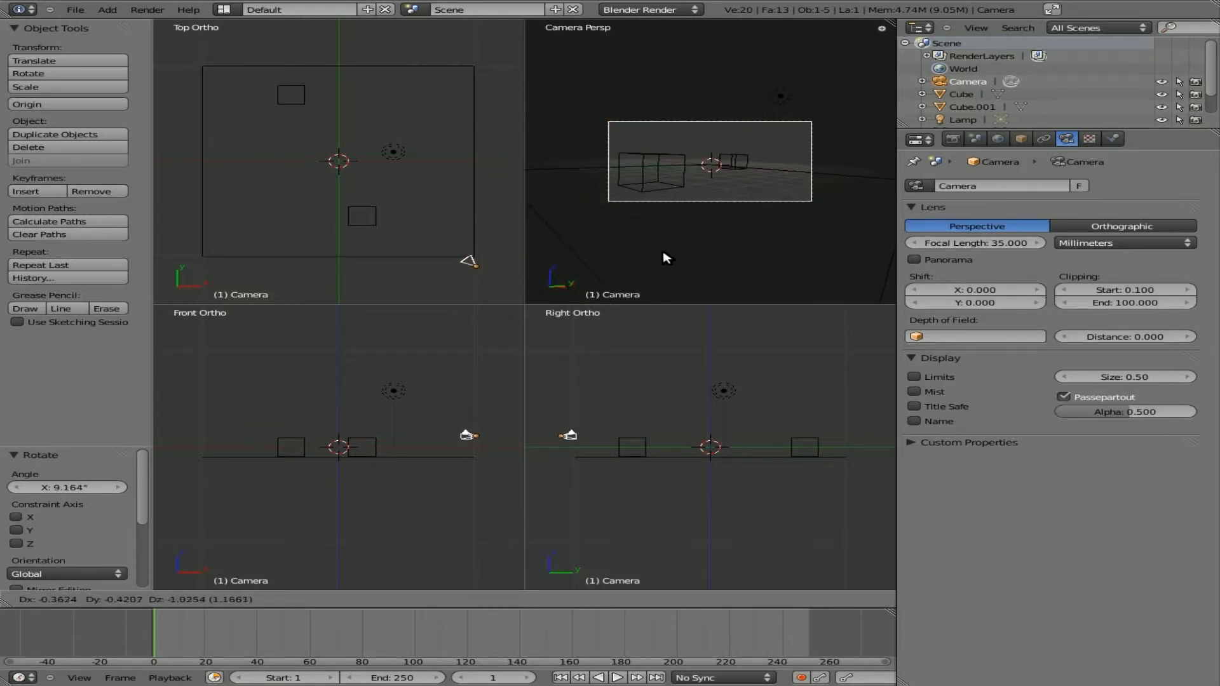
click(677, 253)
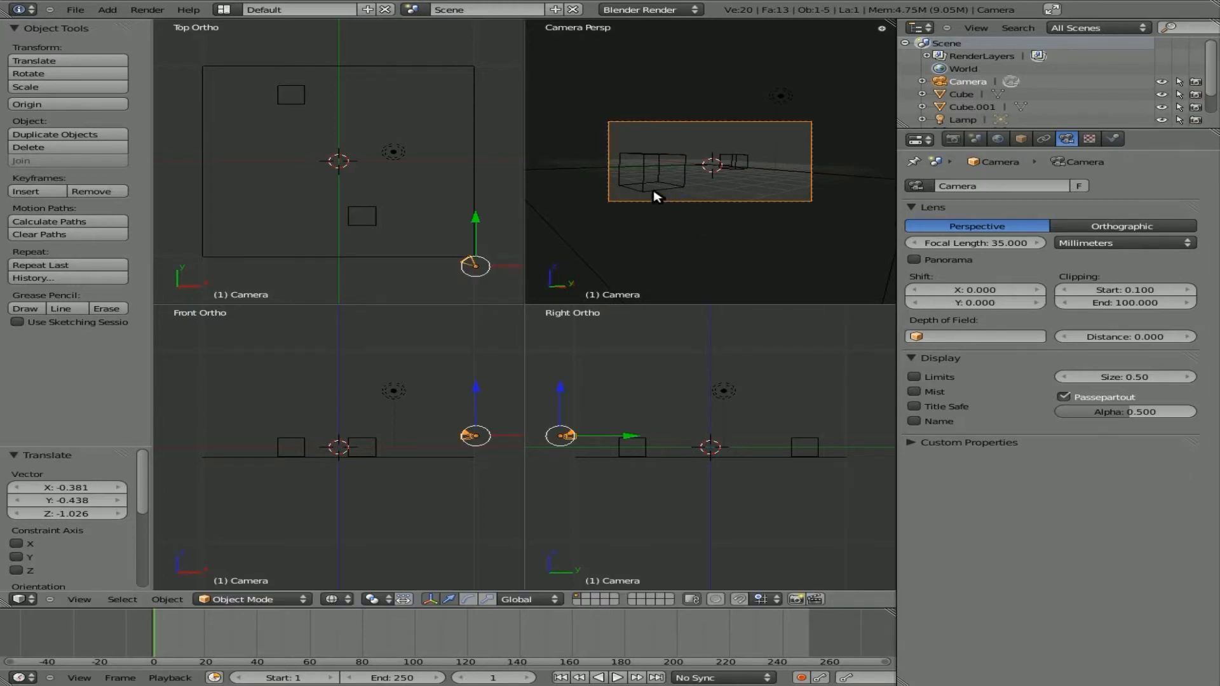
key(z)
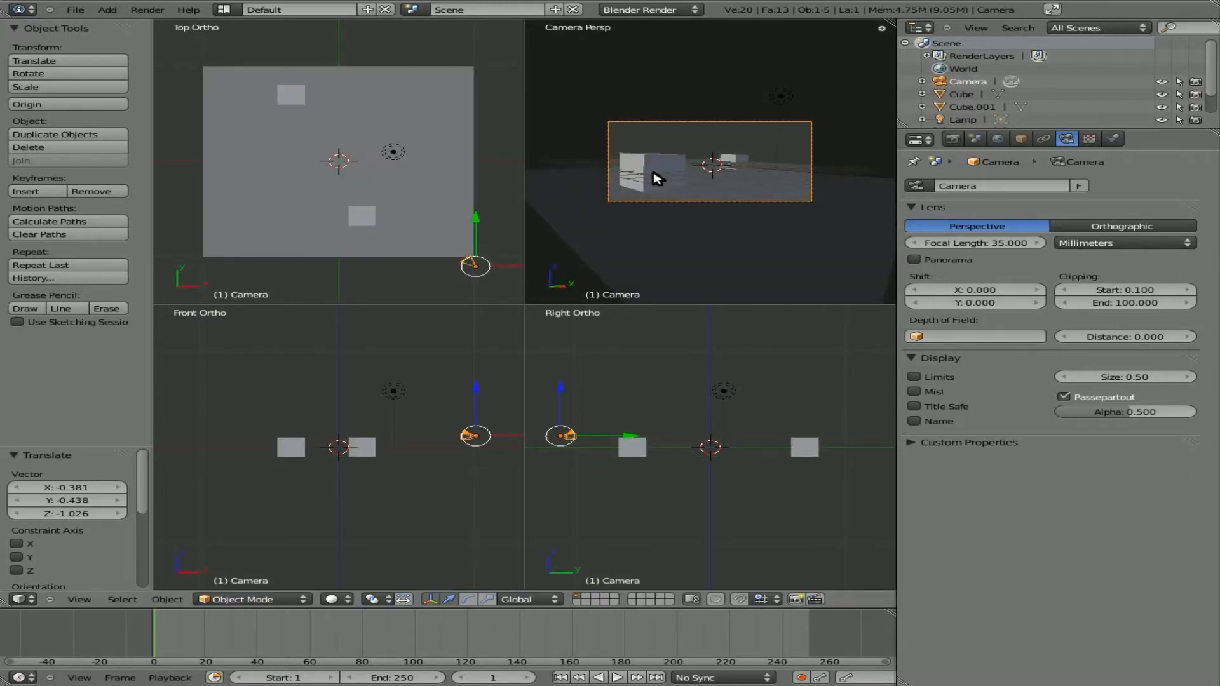
key(ctrl+alt+q)
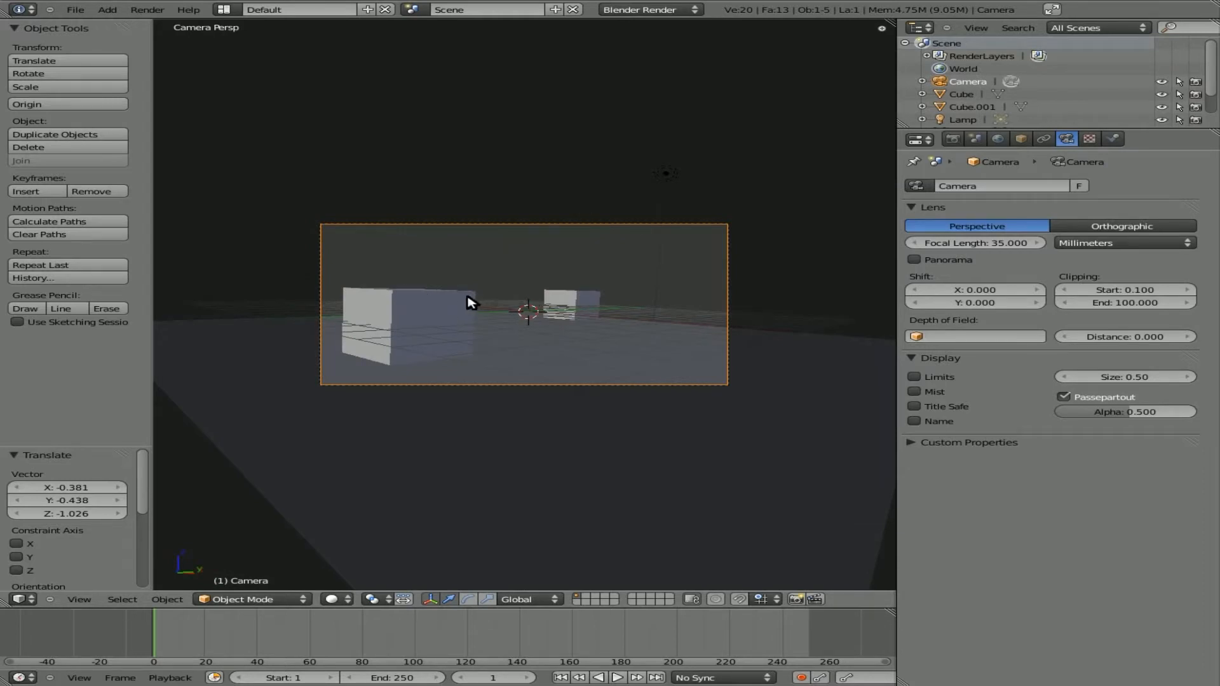
Display the camera's limits in top view and set its depth of field distance to 22.3, level with the far cube.
right_click(577, 303)
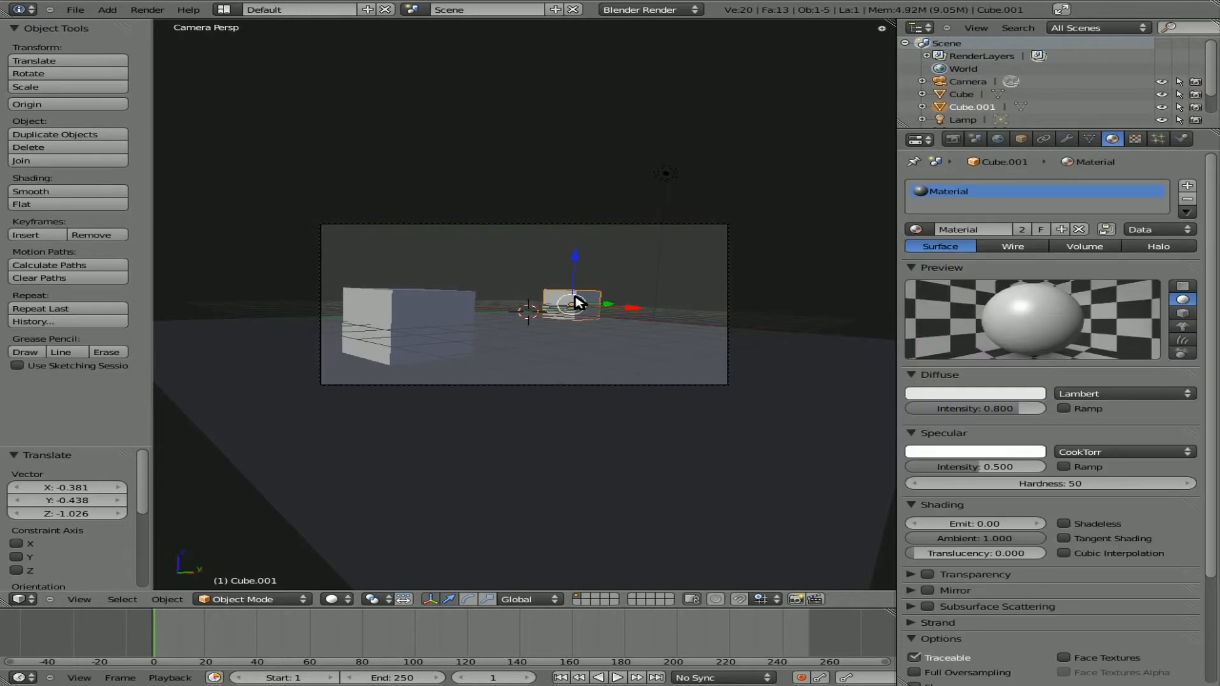
right_click(728, 261)
key(KP_7)
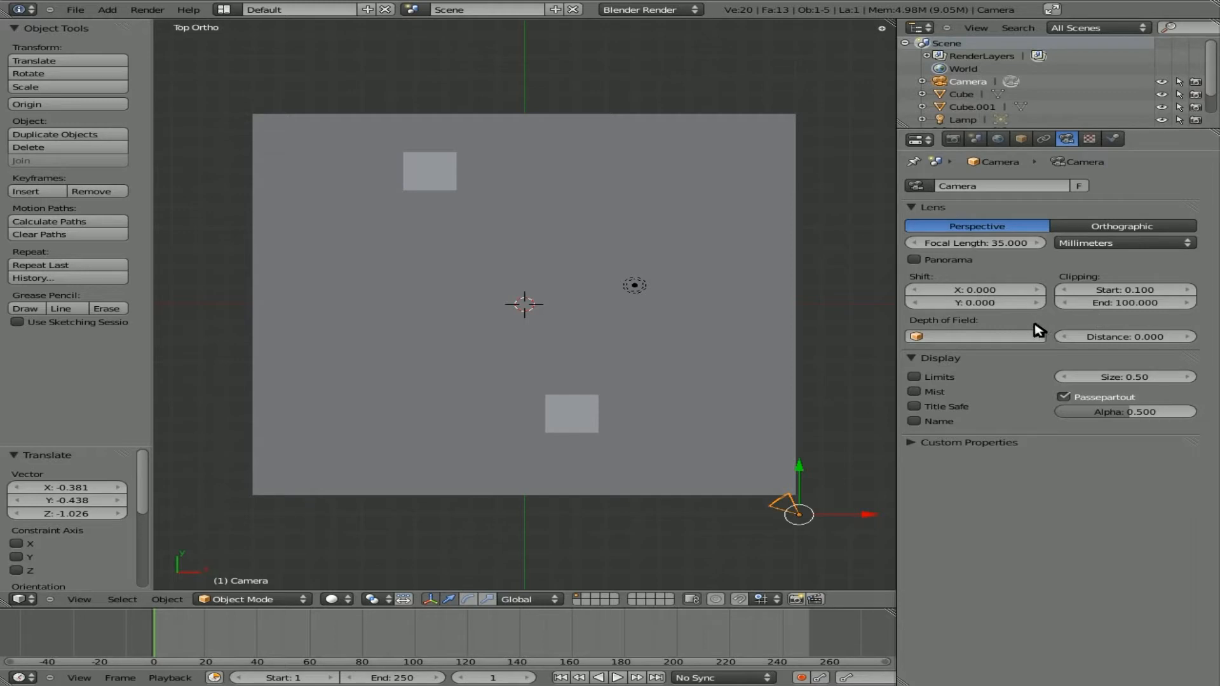
drag(1134, 337, 1136, 337)
click(915, 377)
drag(1136, 337, 1175, 338)
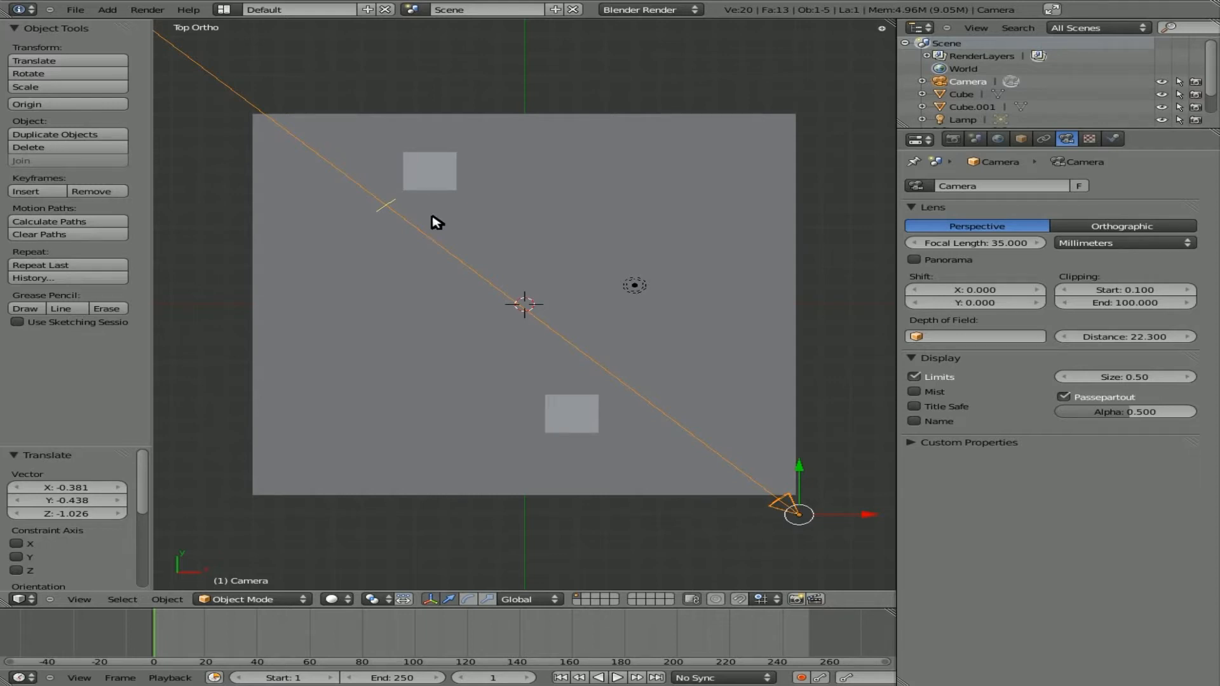
Render the current frame to check the image and return to the 3D view.
key(F12)
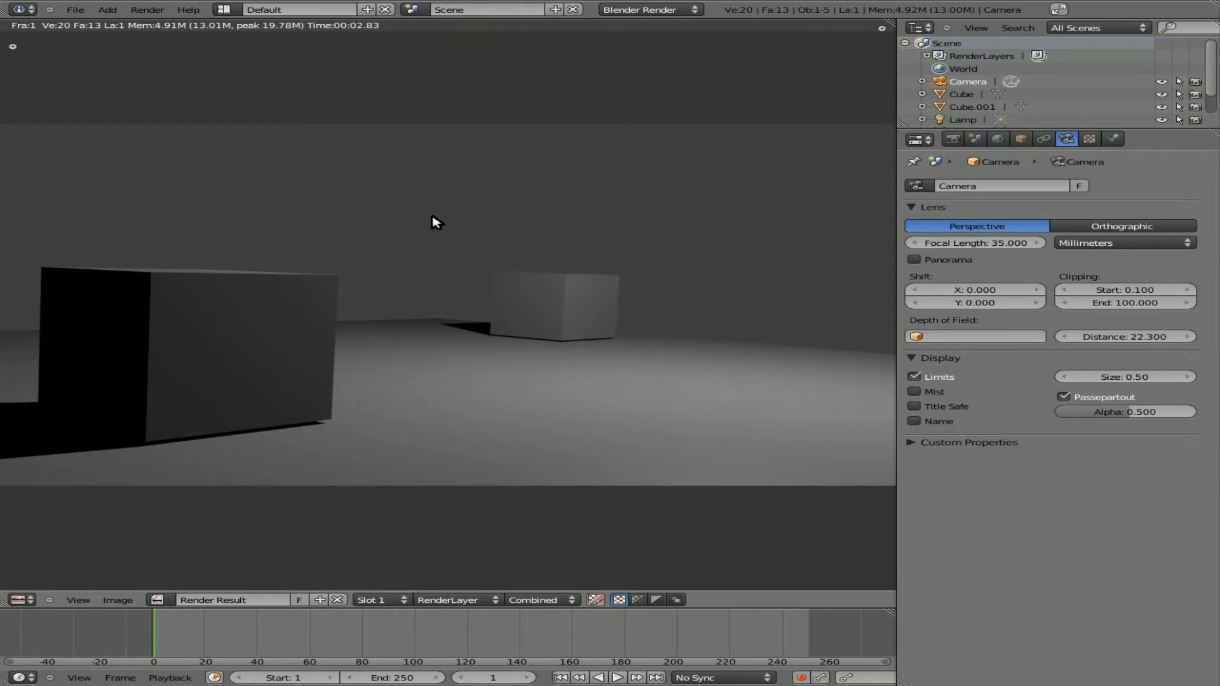
key(Escape)
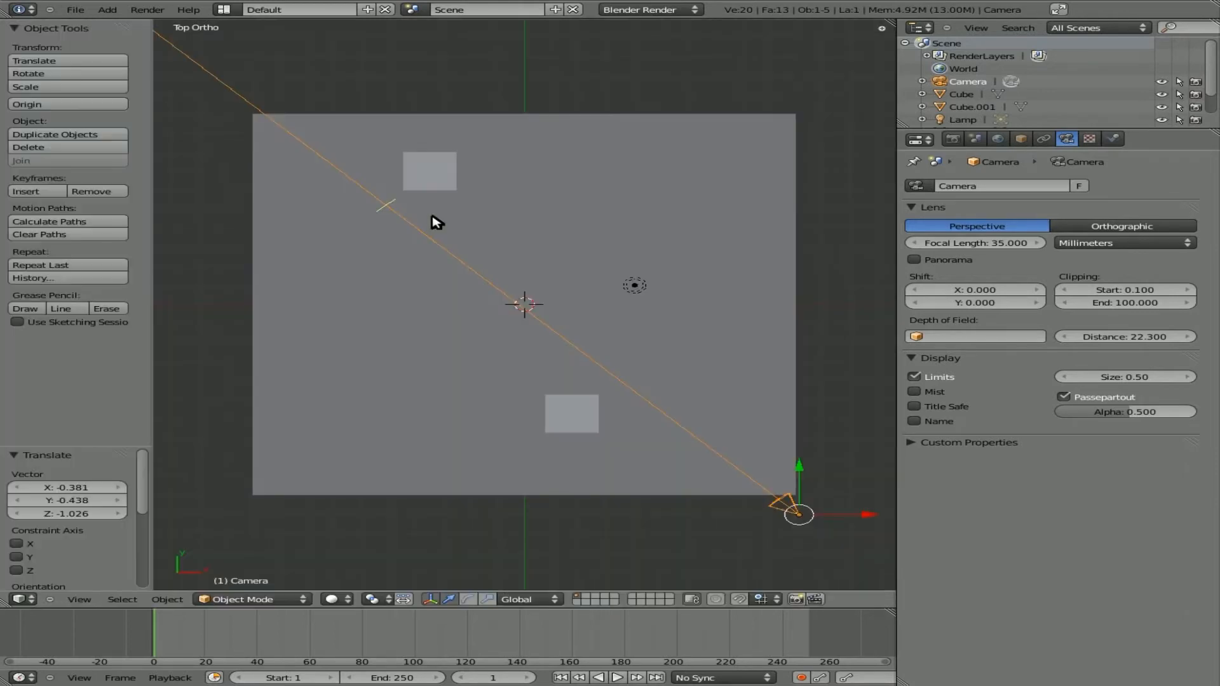
Move the lamp about 6.2 units in X and -1.1 in Y in top view, and test-render the frame.
right_click(648, 288)
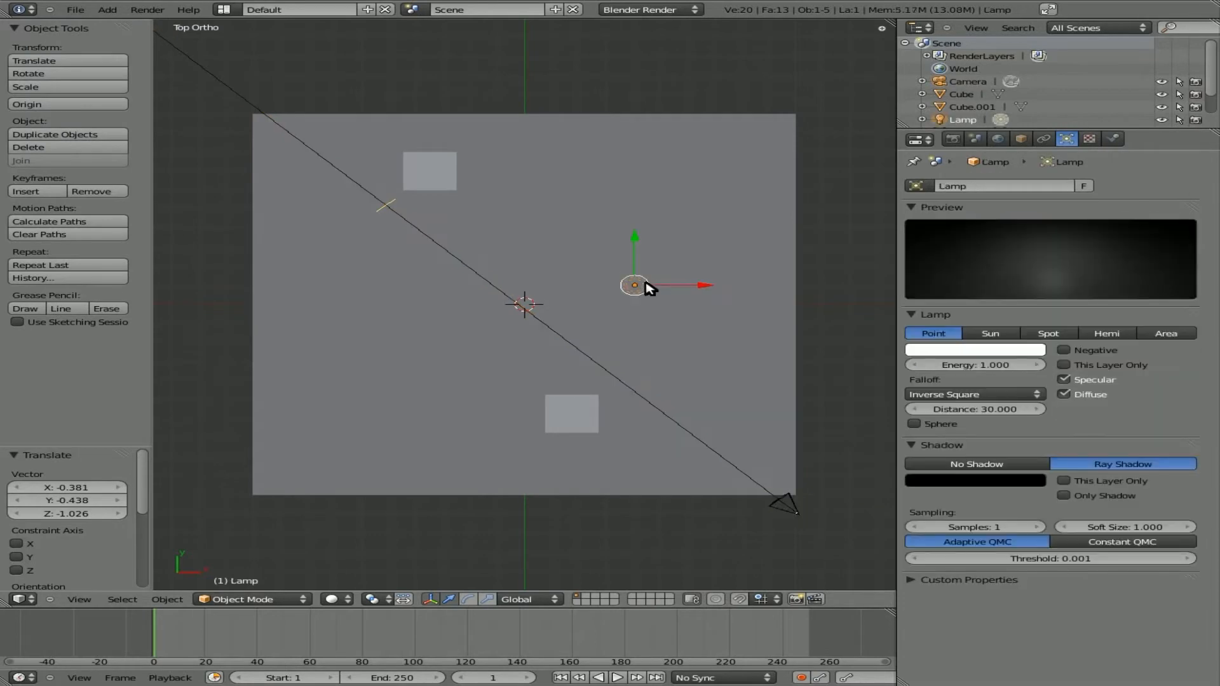
key(g)
click(813, 307)
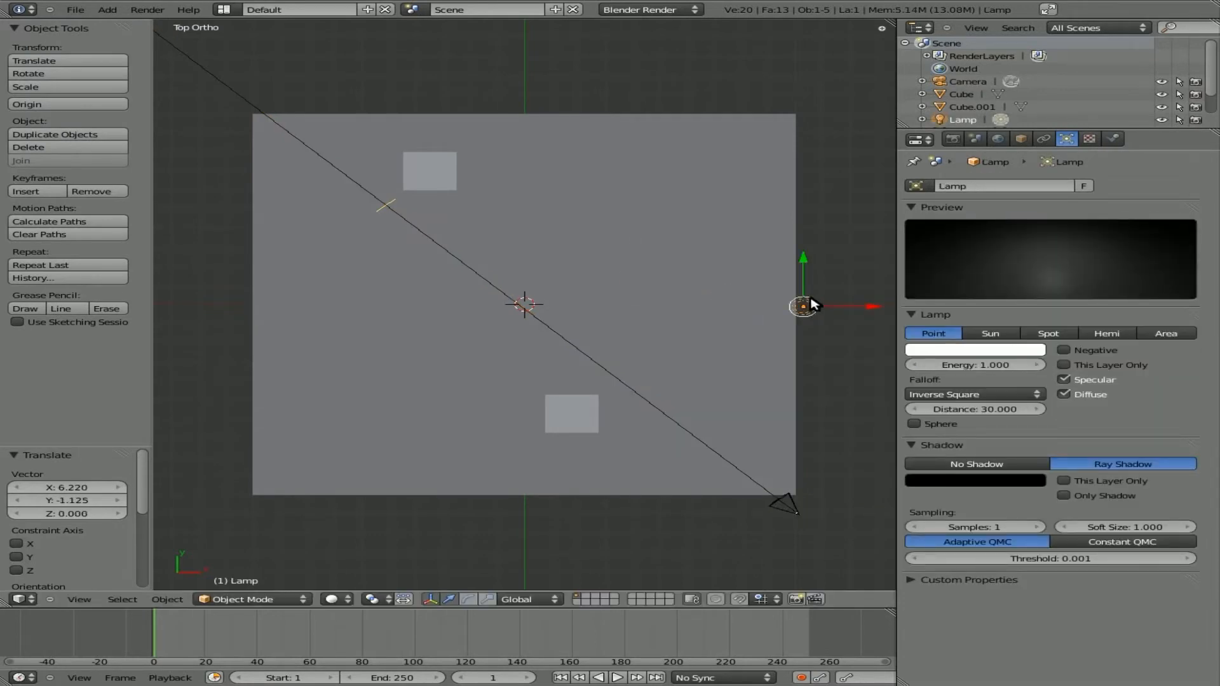
key(F12)
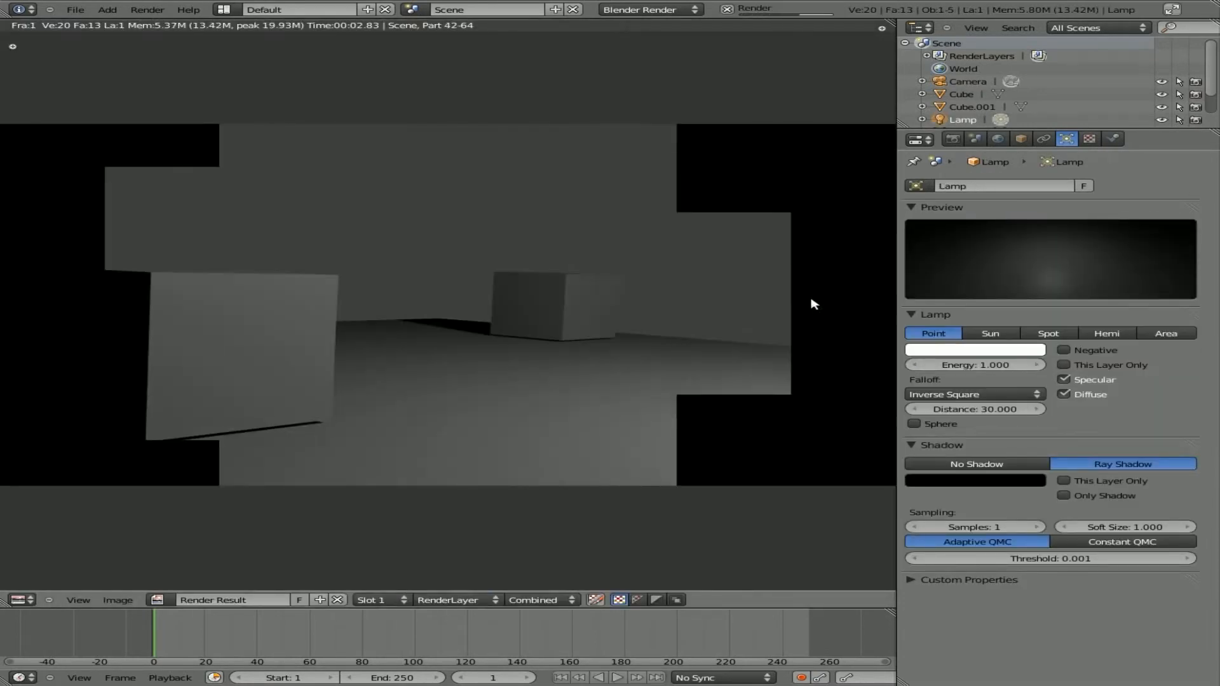
key(Escape)
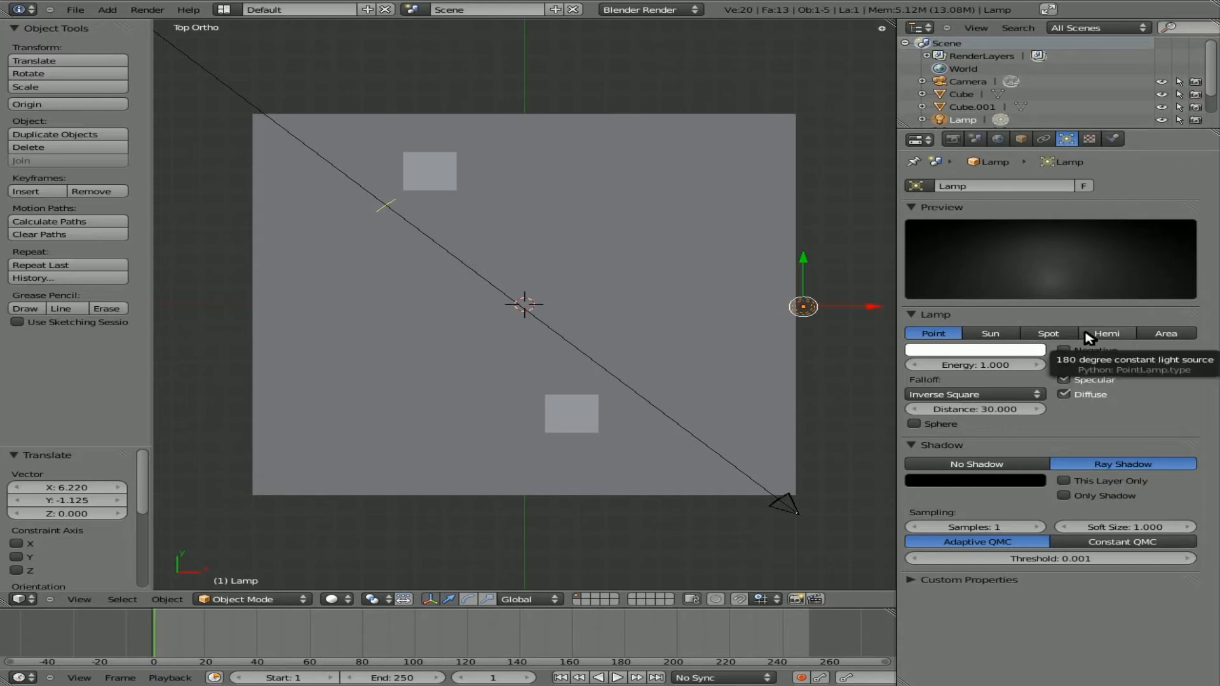
Change the lamp to an Area lamp and rotate it about 50° in top view and about 27° in front view.
click(1145, 337)
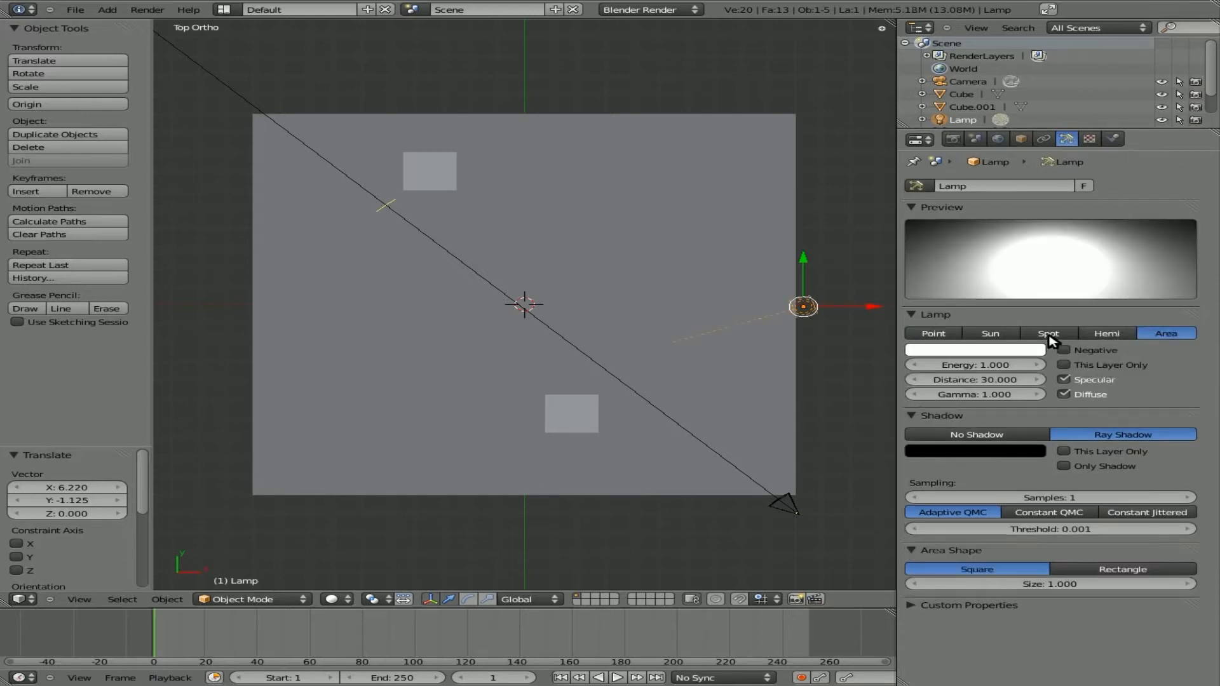
key(r)
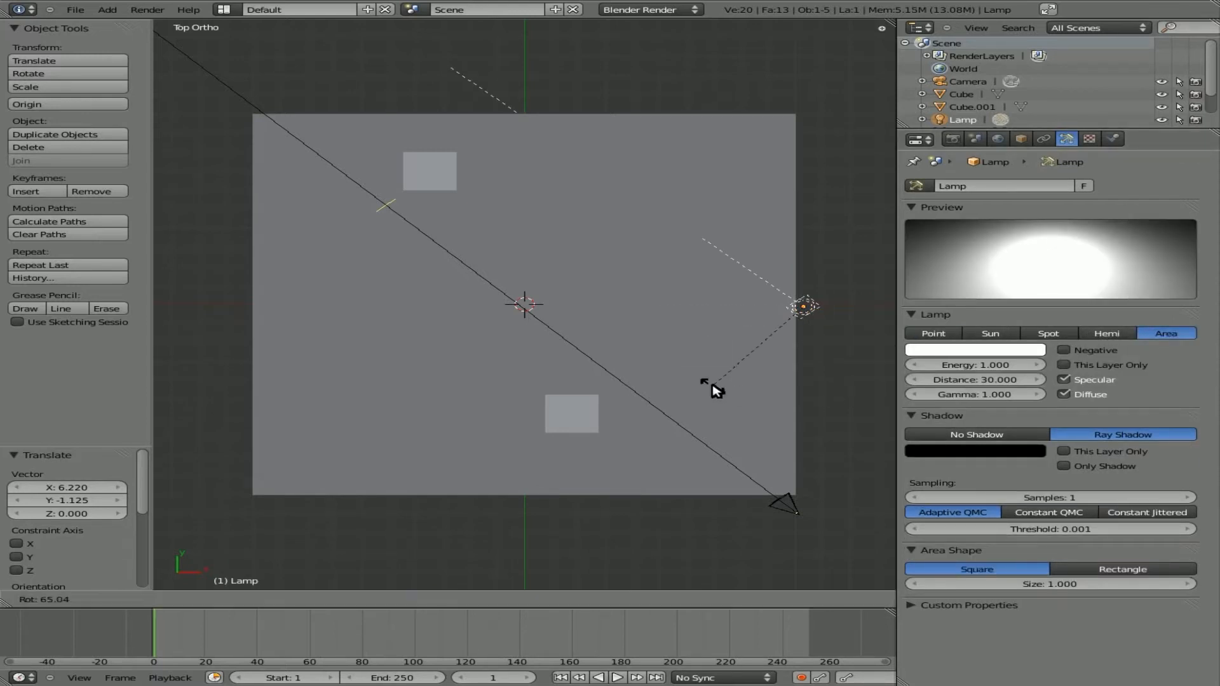
click(752, 395)
key(KP_1)
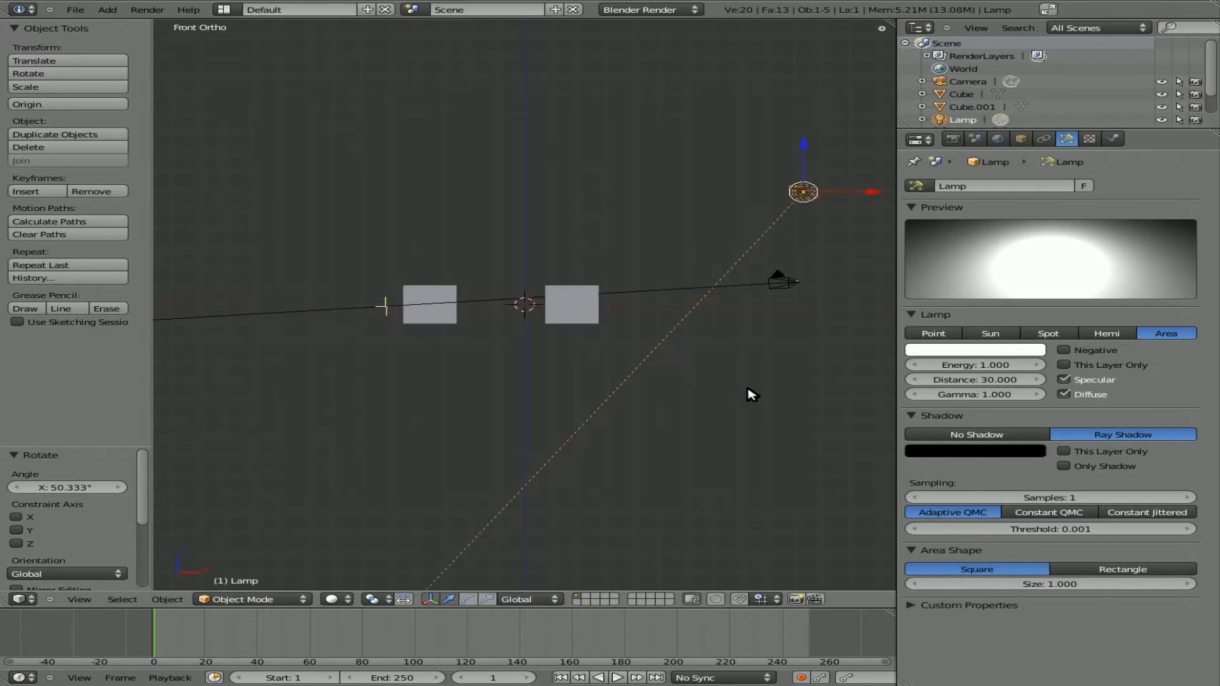
key(r)
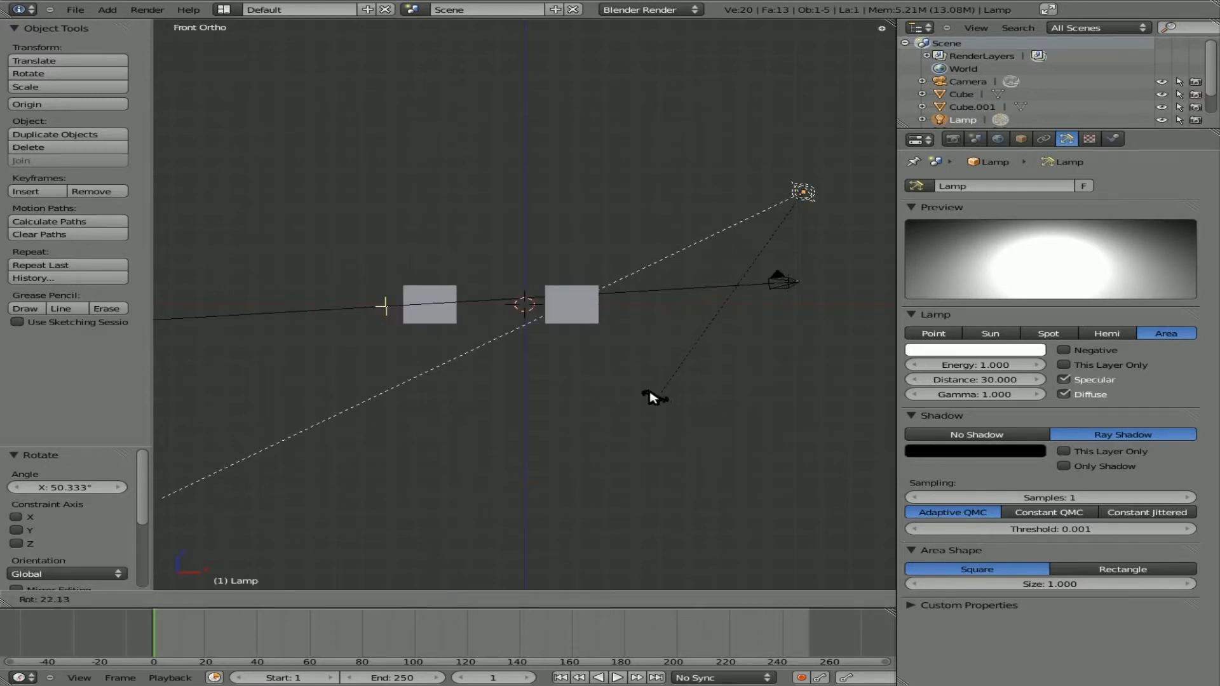
click(640, 389)
Set the area lamp's distance to 10 and render the frame to check the lighting.
click(1001, 381)
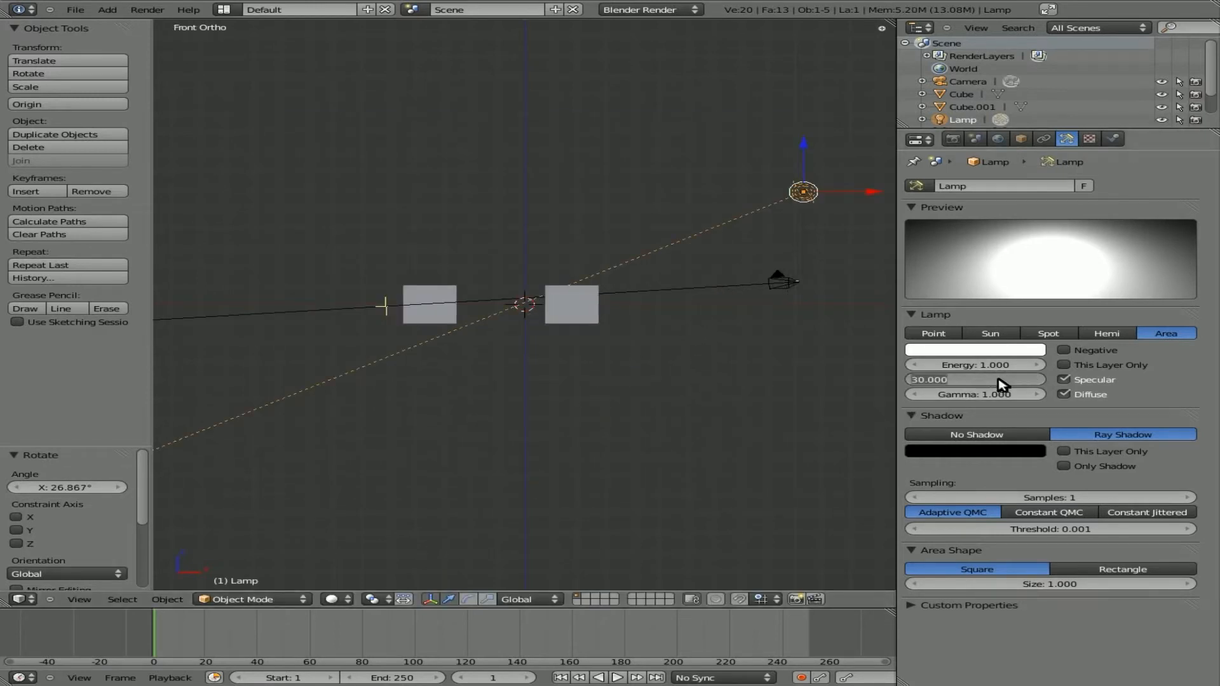
text(15)
key(Return)
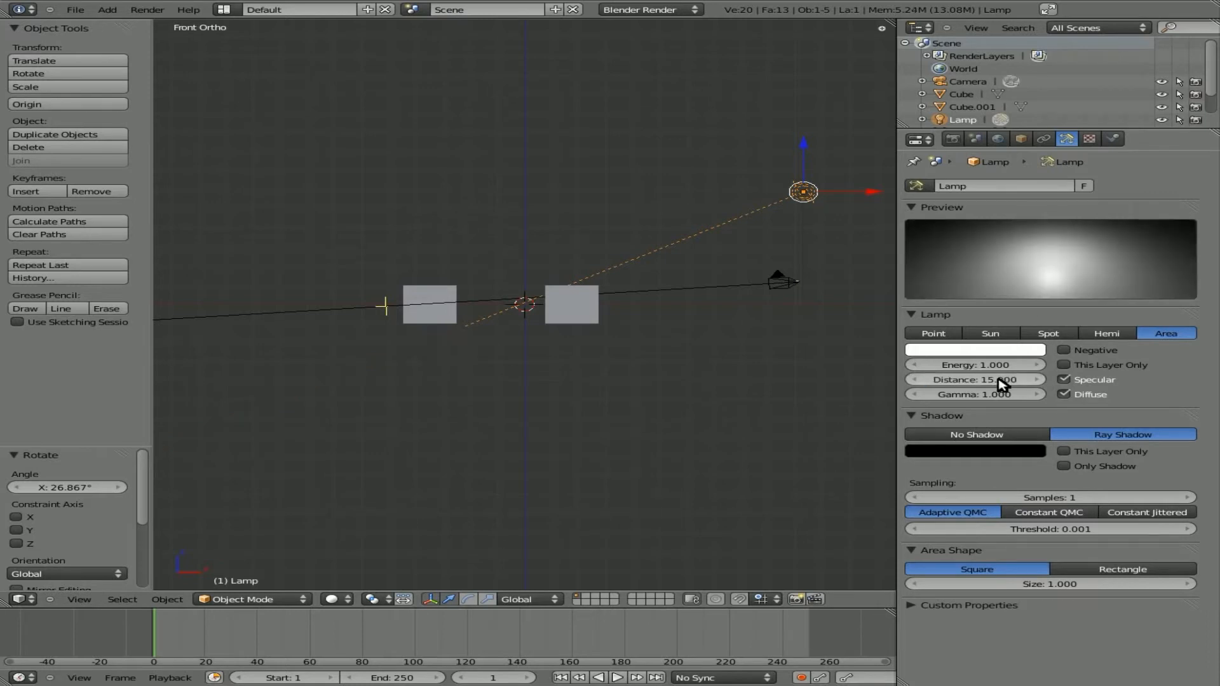
click(1001, 381)
text(1)
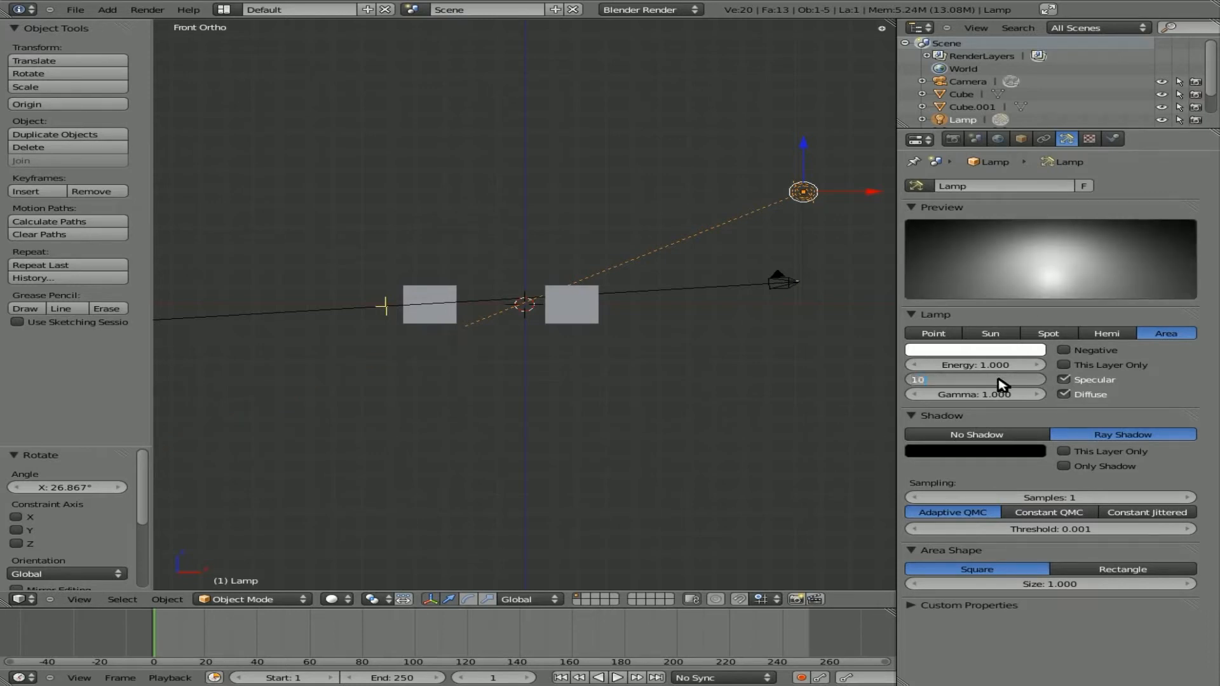
text(0)
key(Return)
key(F12)
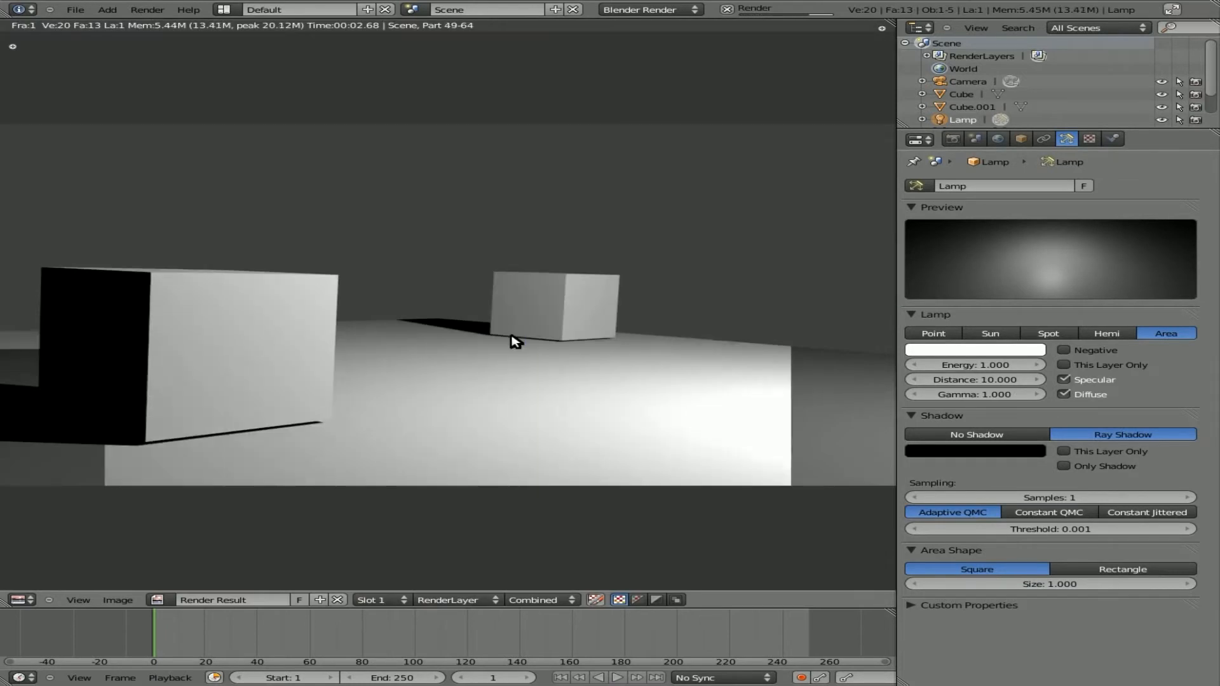
key(Escape)
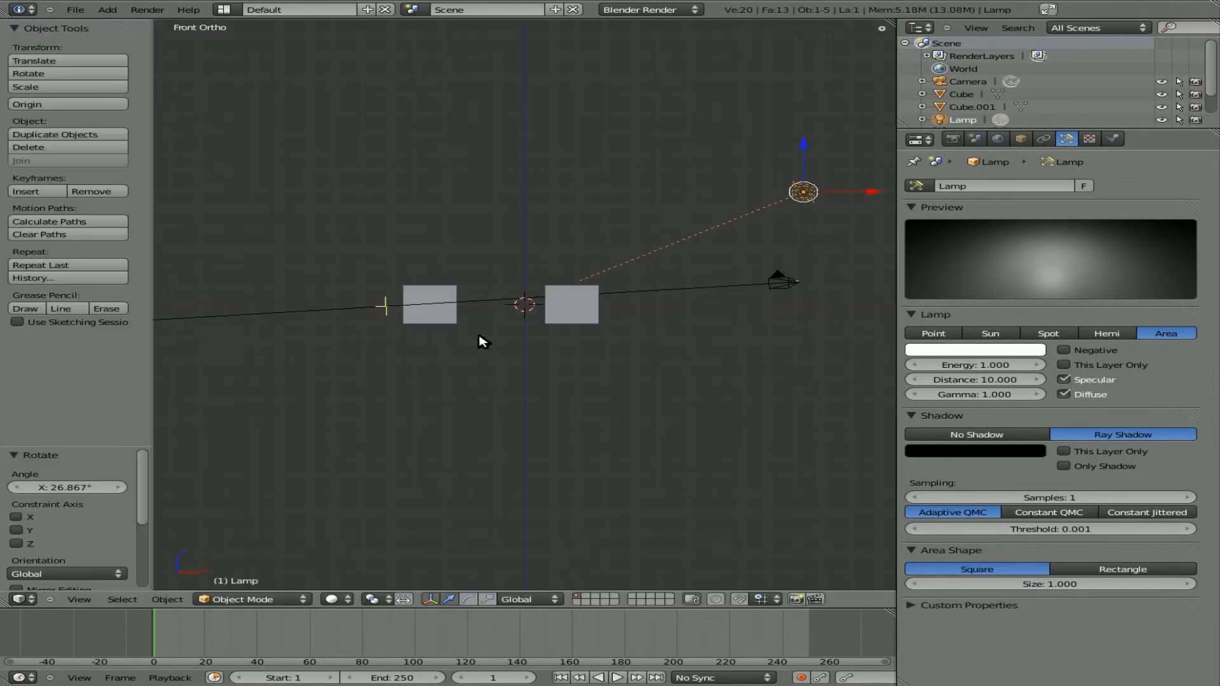
Duplicate the area lamp in top view about -16.4 units in X and -9.7 in Y, and rotate the copy about 90°.
key(KP_7)
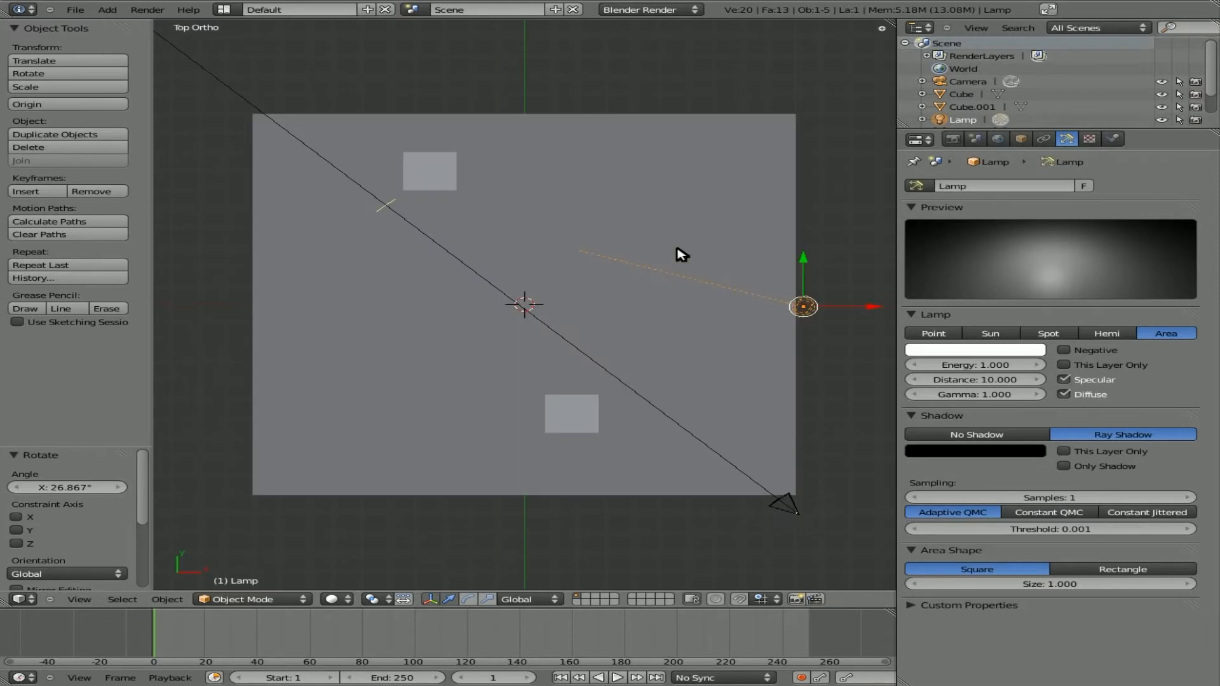
key(shift+d)
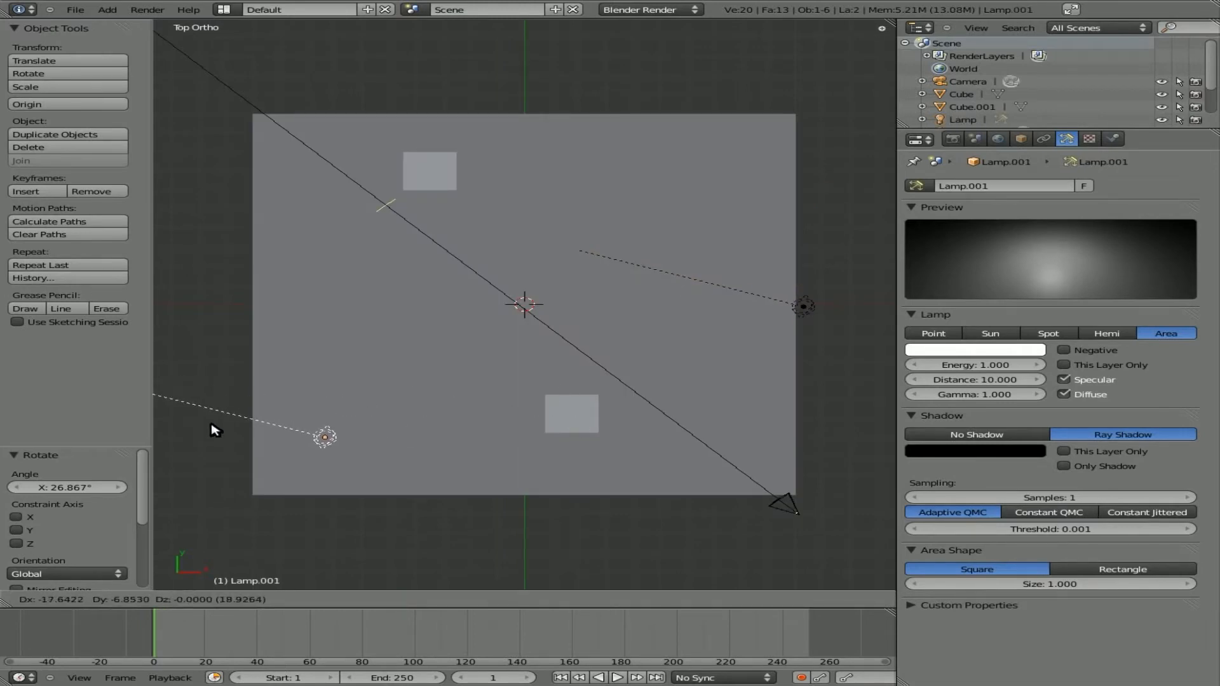
click(246, 484)
key(r)
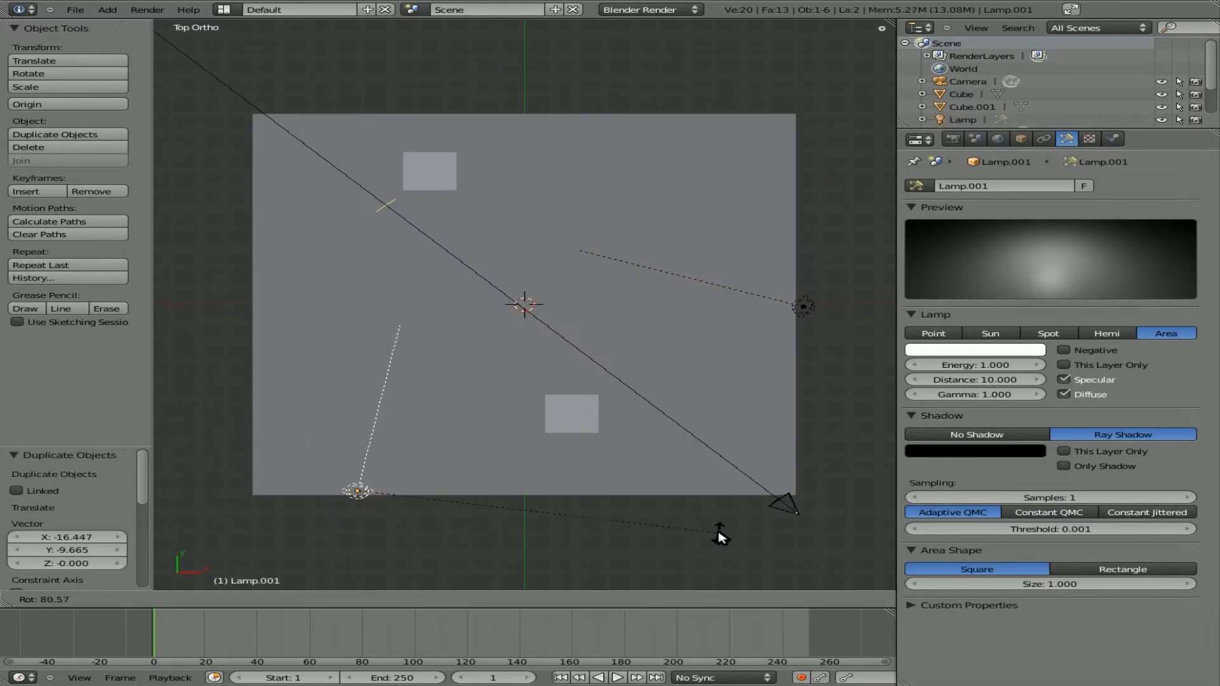
click(729, 561)
Set the duplicated lamp's energy to 0.2 and render the frame to check the fill light.
click(1001, 365)
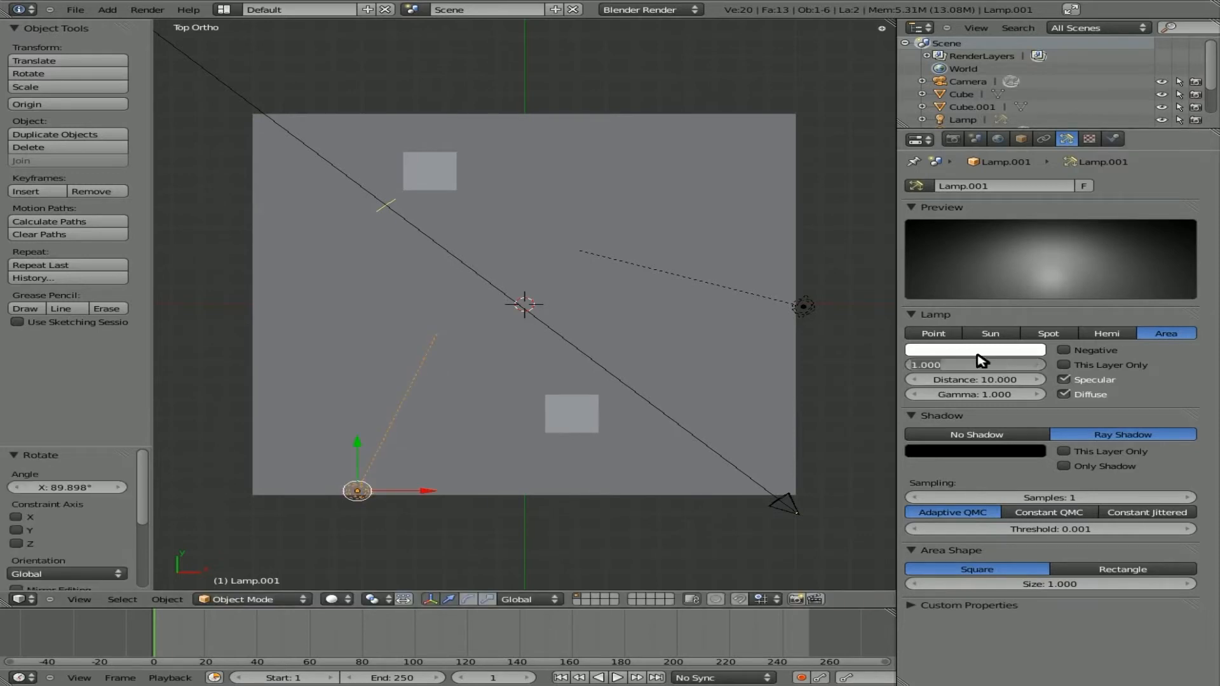
text(0.2)
key(Return)
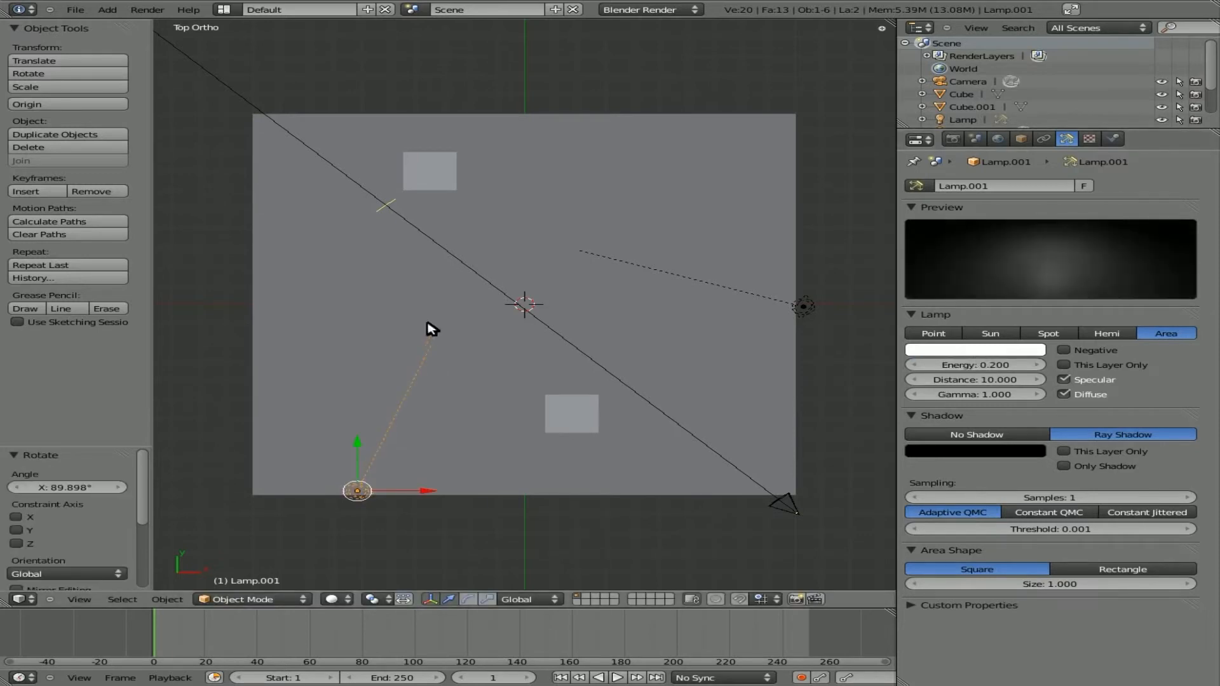
key(F12)
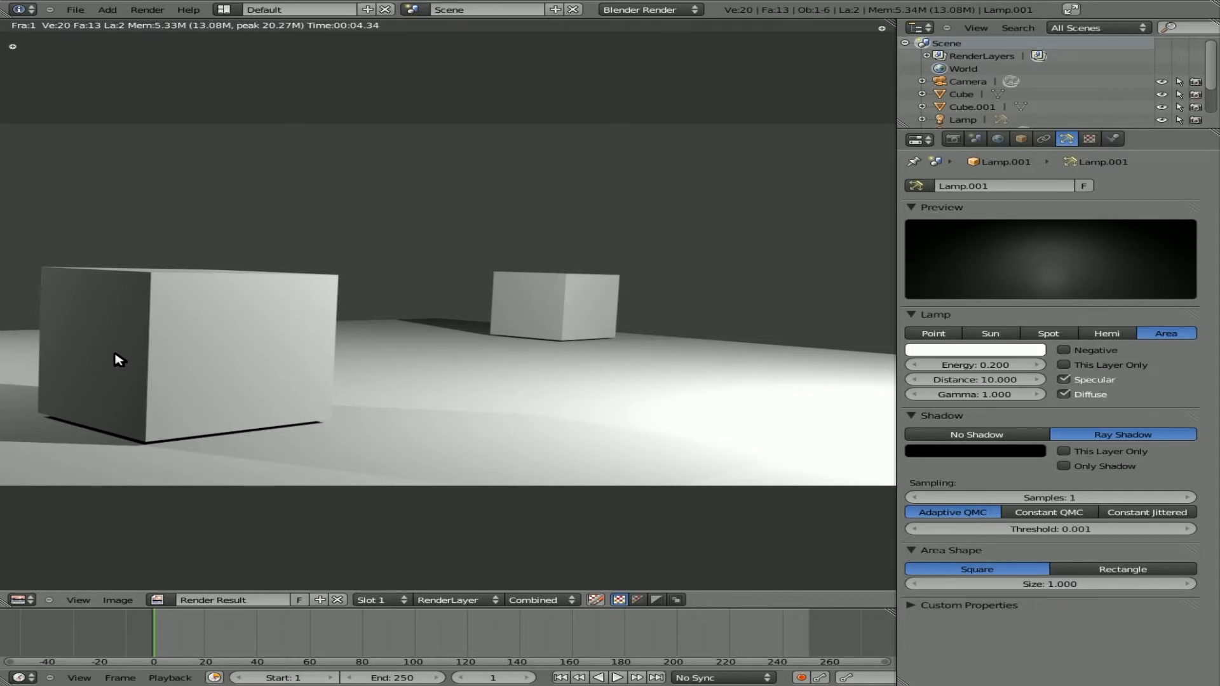
key(Escape)
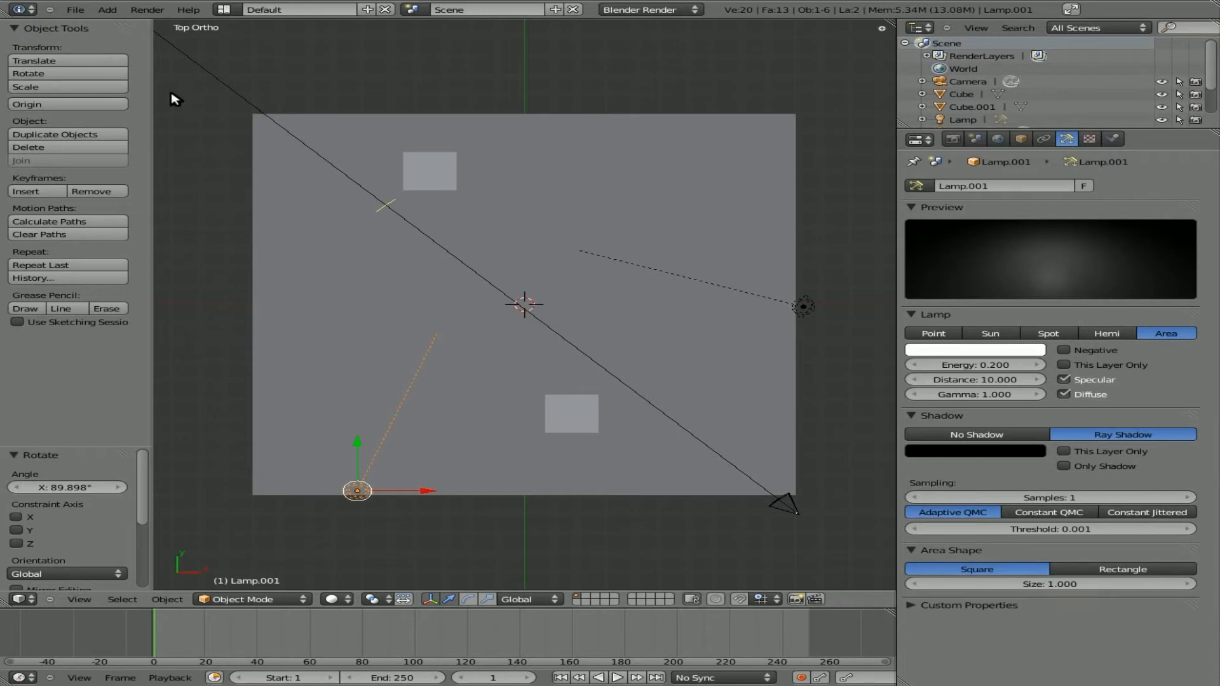
Switch to the Compositing screen layout and enable Use Nodes and the Backdrop in the node editor.
click(224, 10)
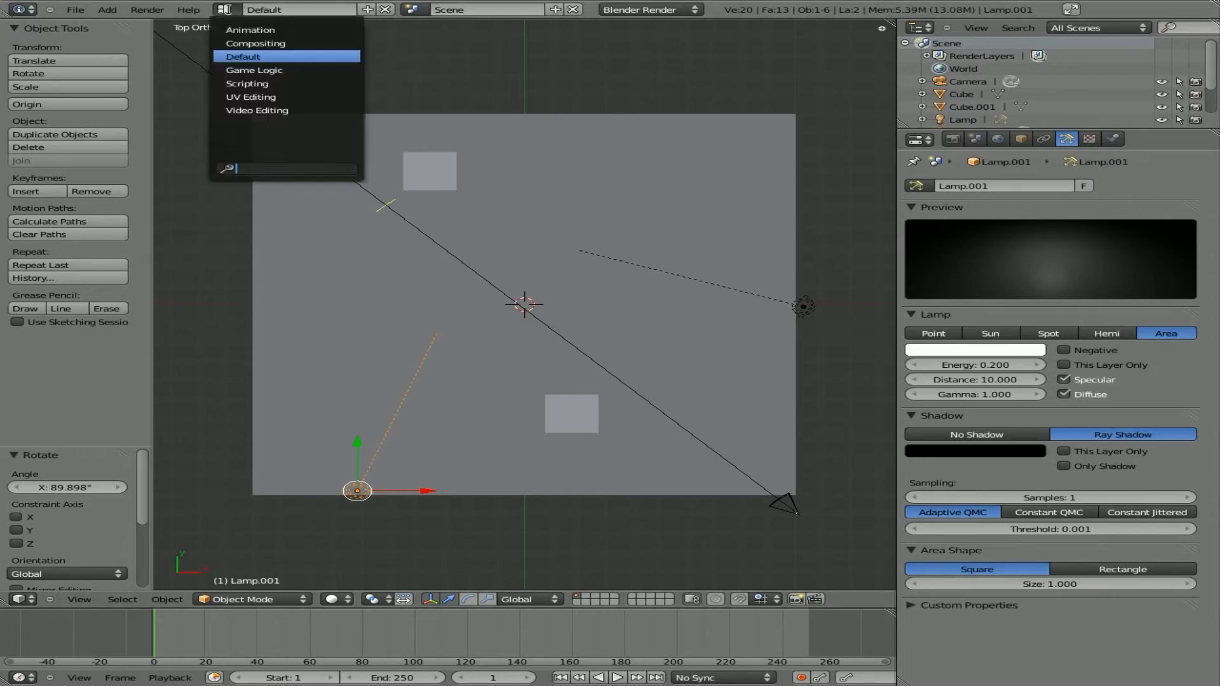
click(256, 43)
click(320, 416)
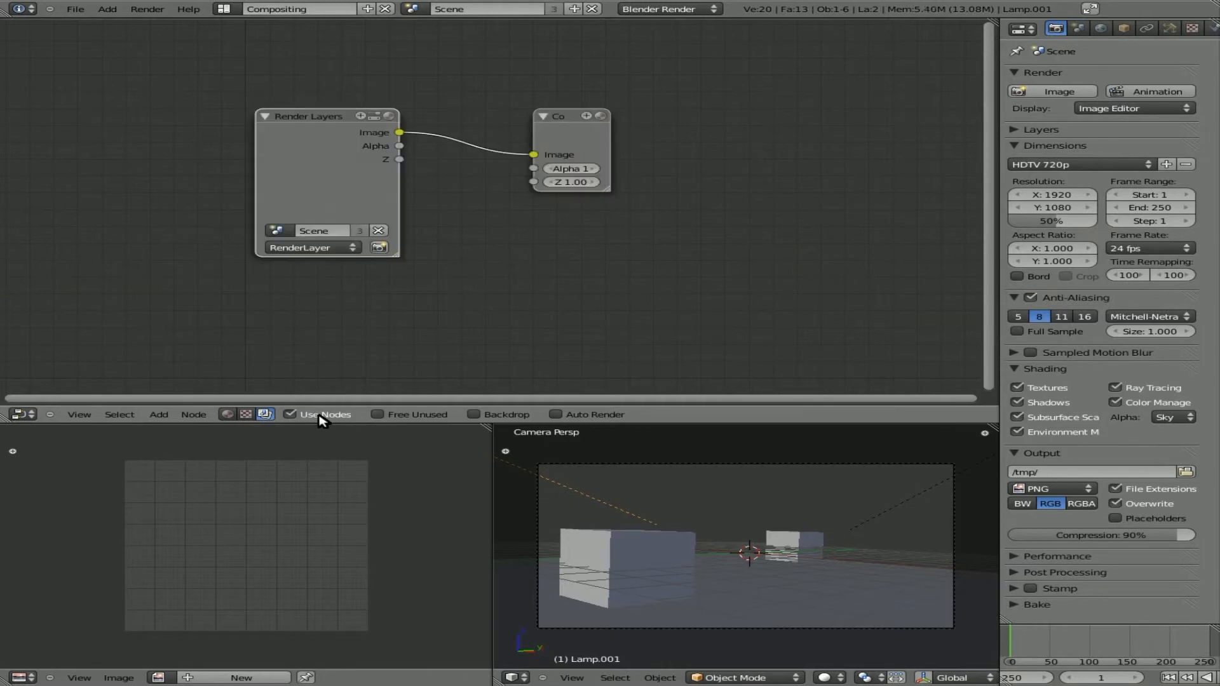
click(518, 414)
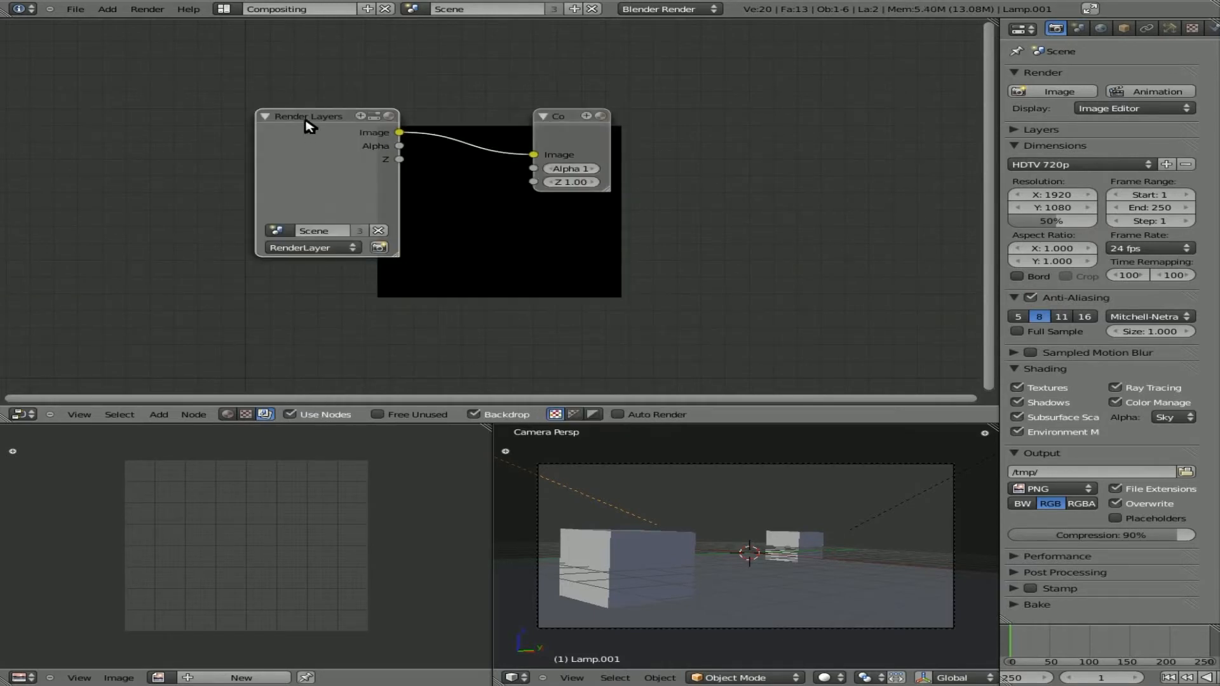
Spread the Render Layers and Composite nodes apart and add a Viewer node below Composite, fed by the Render Layers image output.
drag(306, 122, 63, 82)
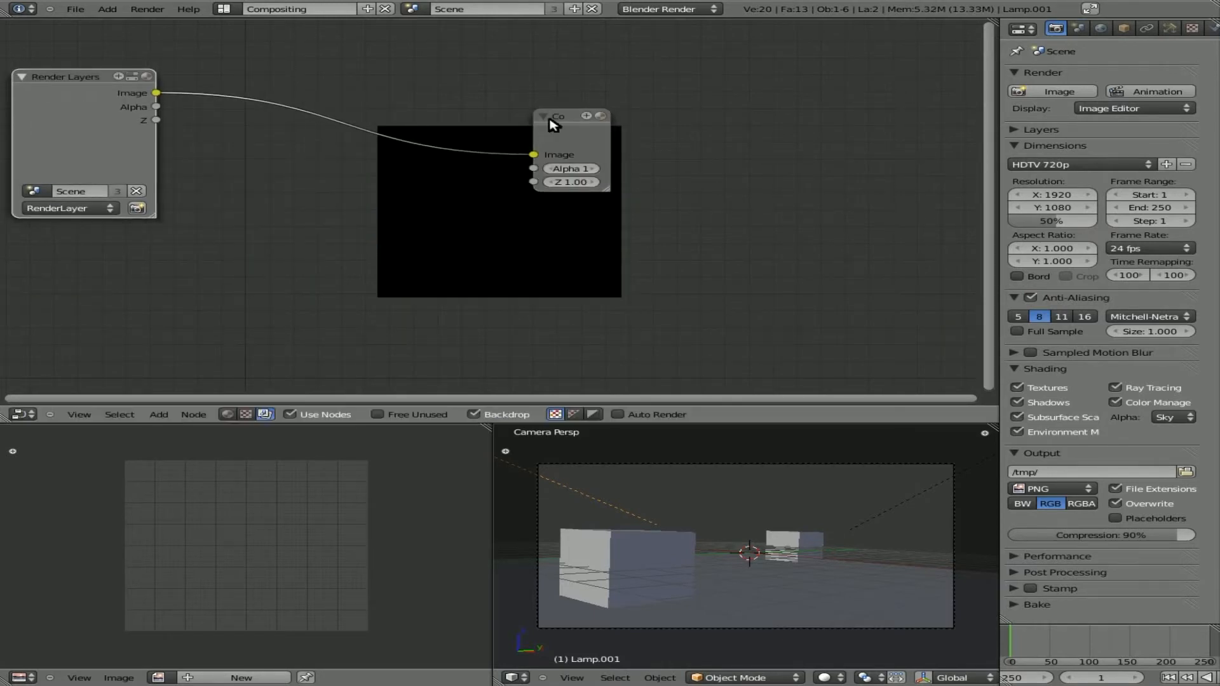
drag(559, 118, 839, 81)
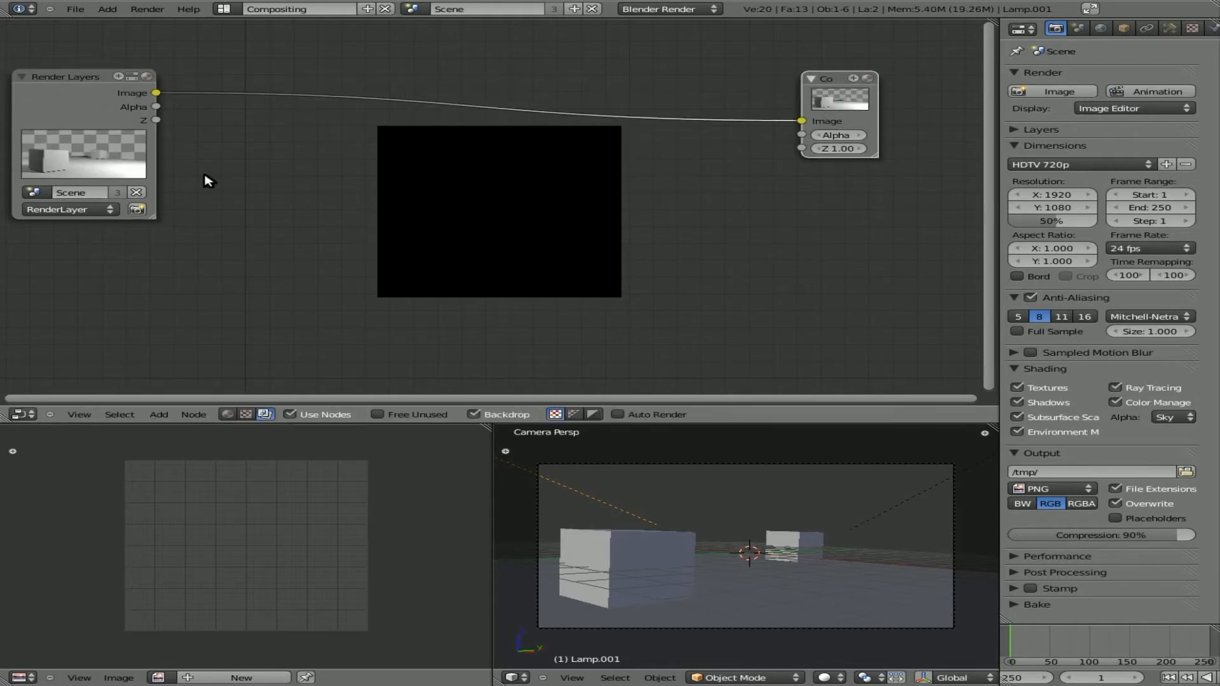
key(shift+a)
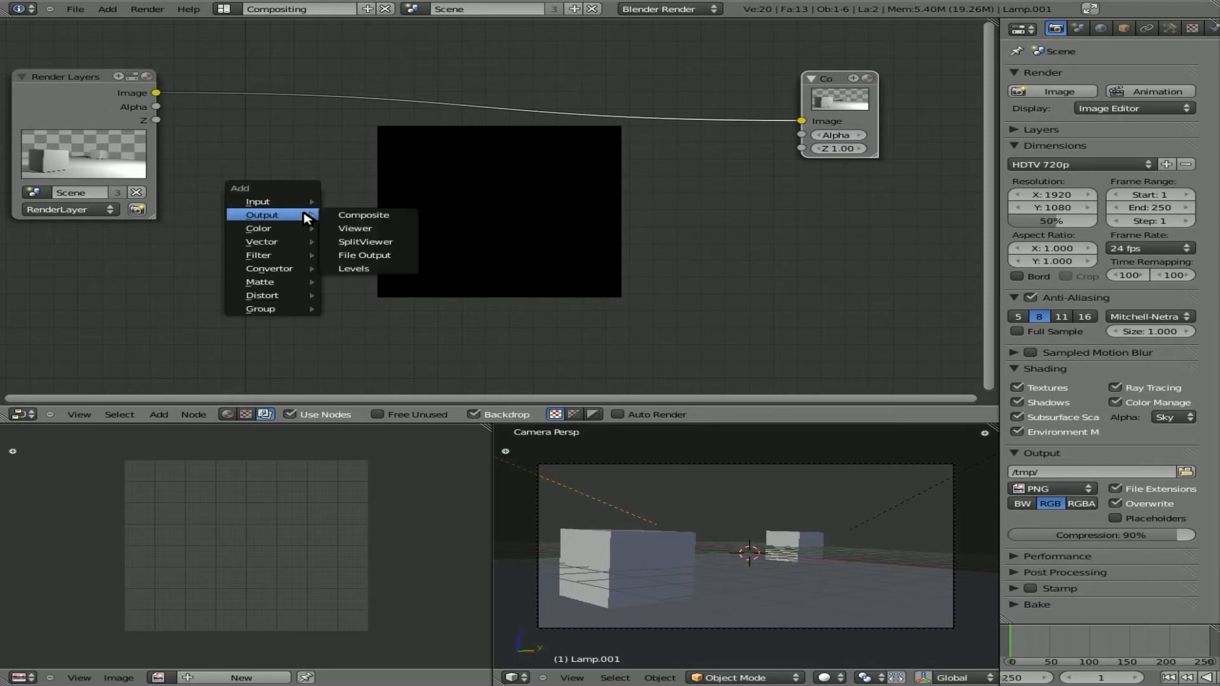
mouse_move(280, 214)
click(394, 228)
drag(156, 93, 391, 249)
drag(453, 209, 834, 272)
Resize the backdrop image smaller and larger until the whole render fits between the nodes.
key(v)
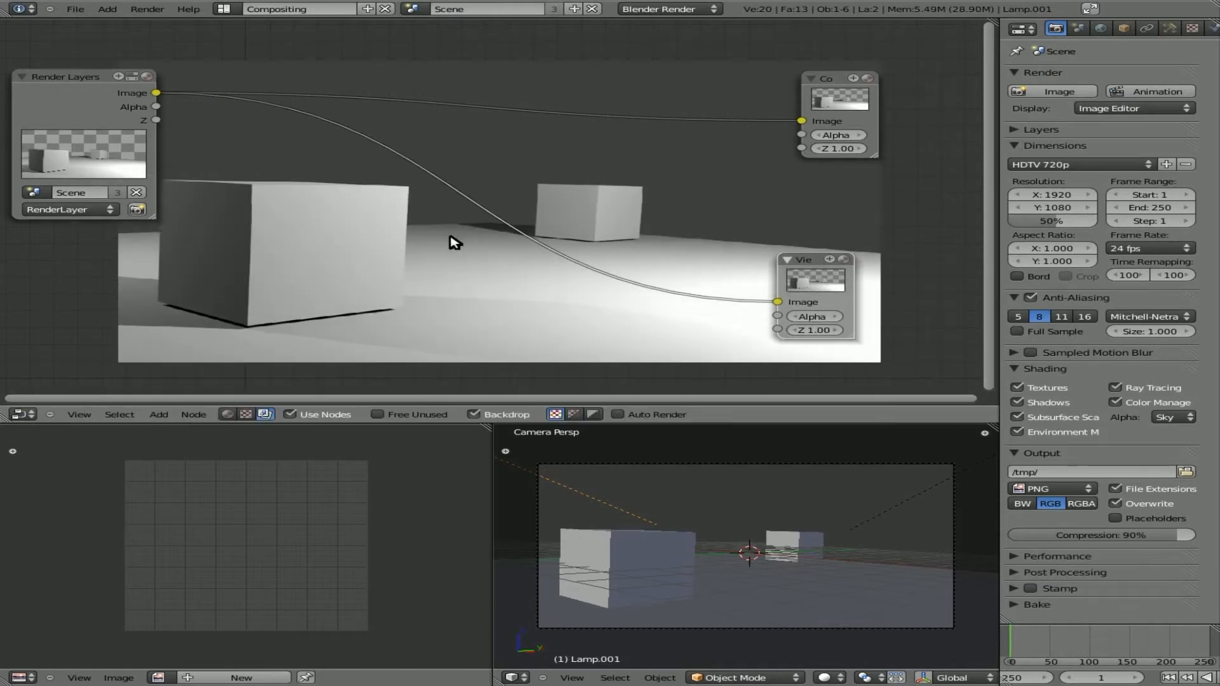
key(v)
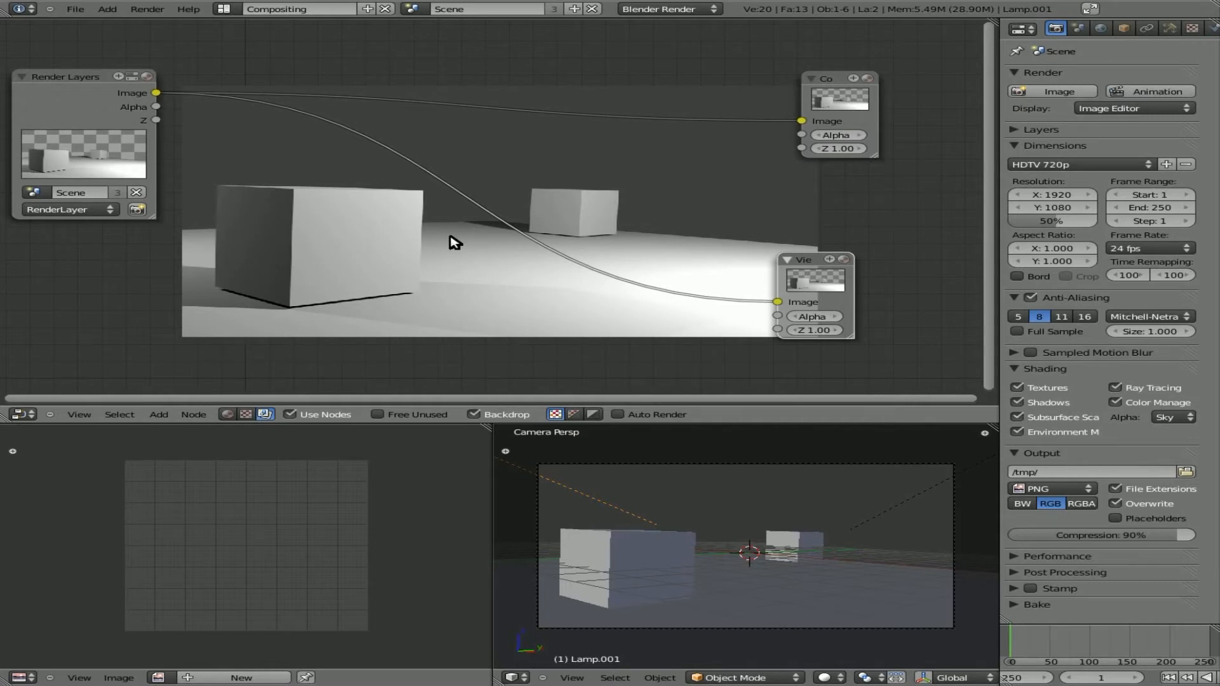
key(alt+v)
key(alt+v)
key(v)
key(v)
key(v)
key(v)
key(v)
key(v)
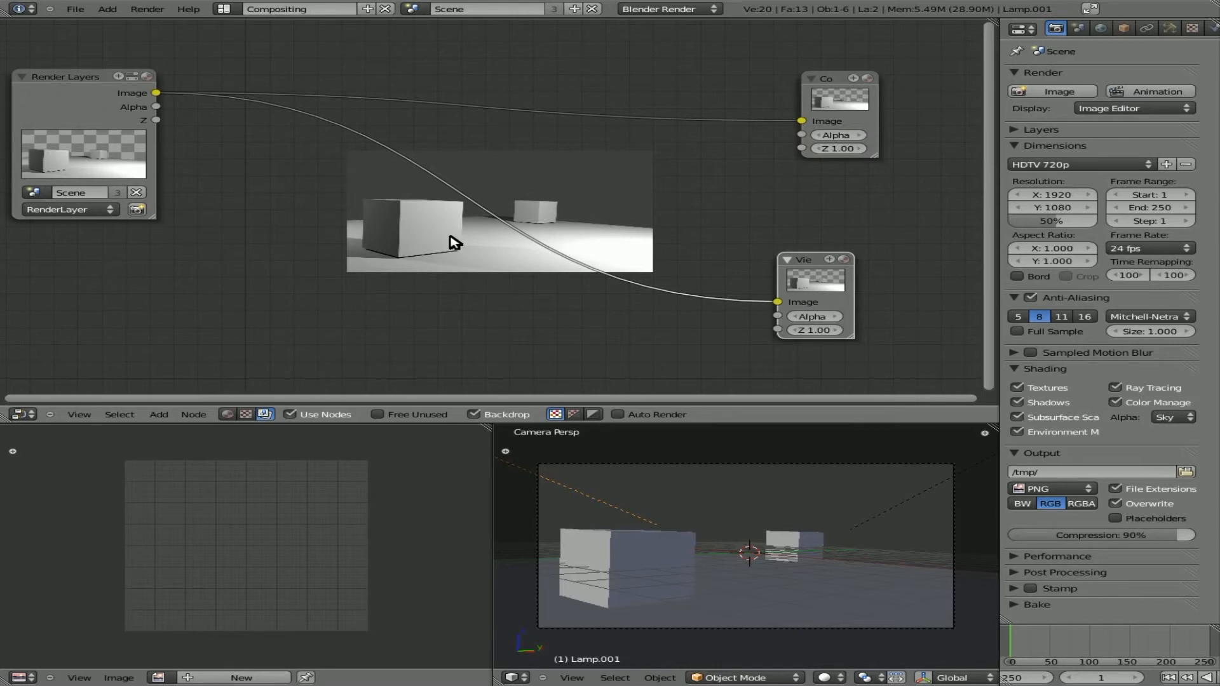
key(alt+v)
key(alt+v)
key(alt+v)
key(alt+v)
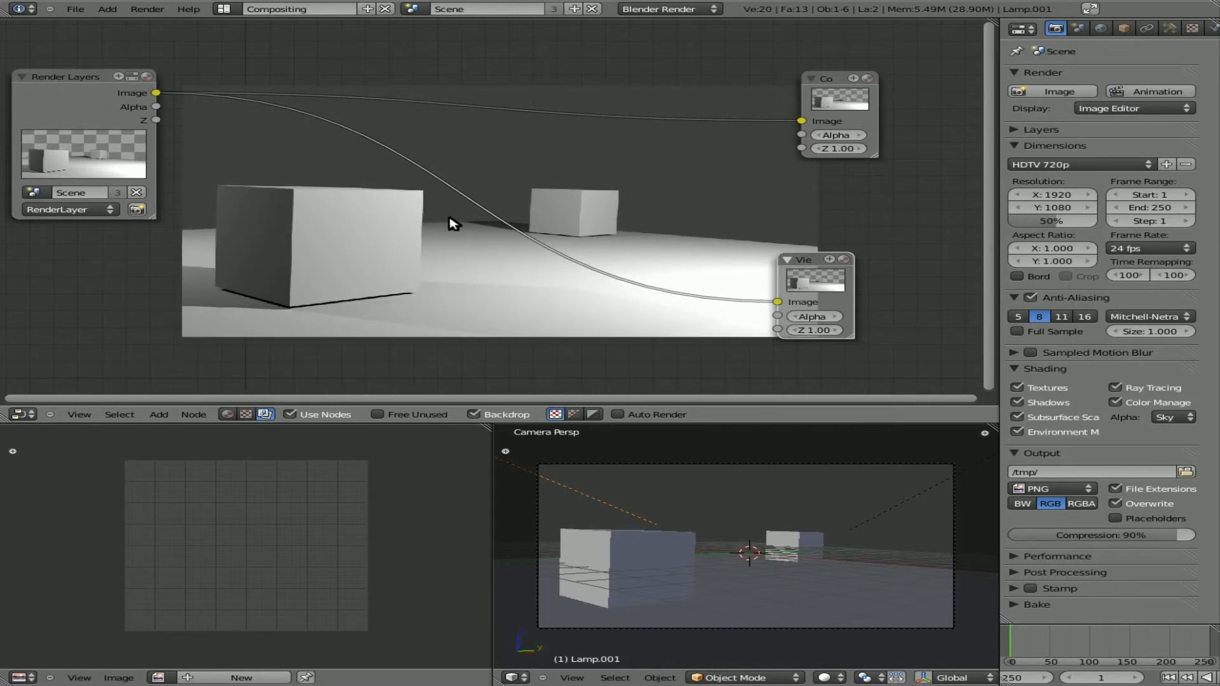
Add a Defocus filter node beside Render Layers and connect the Render Layers image output to its image input.
key(shift+a)
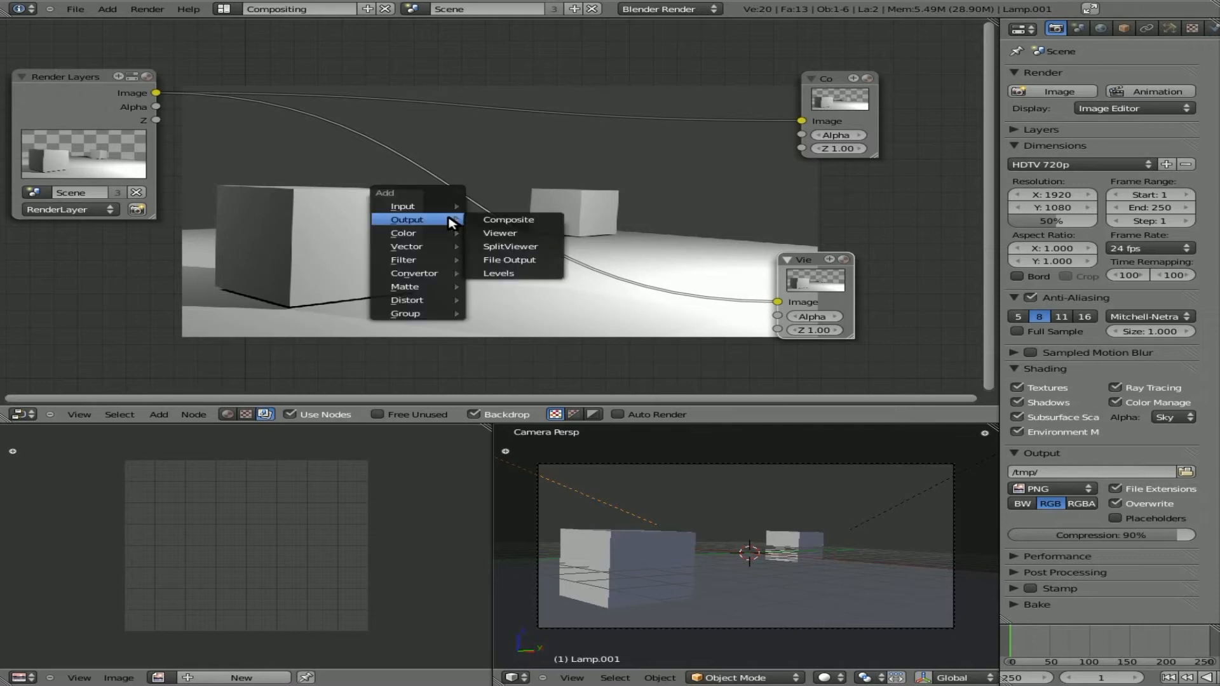
mouse_move(425, 269)
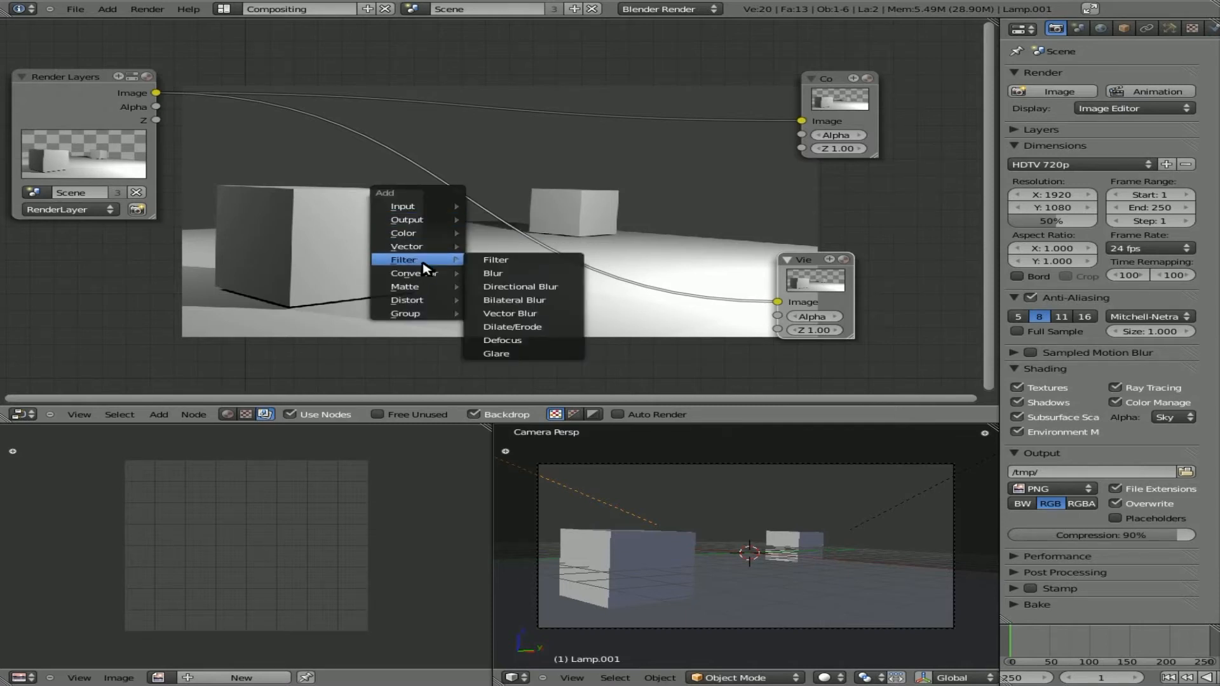
click(542, 340)
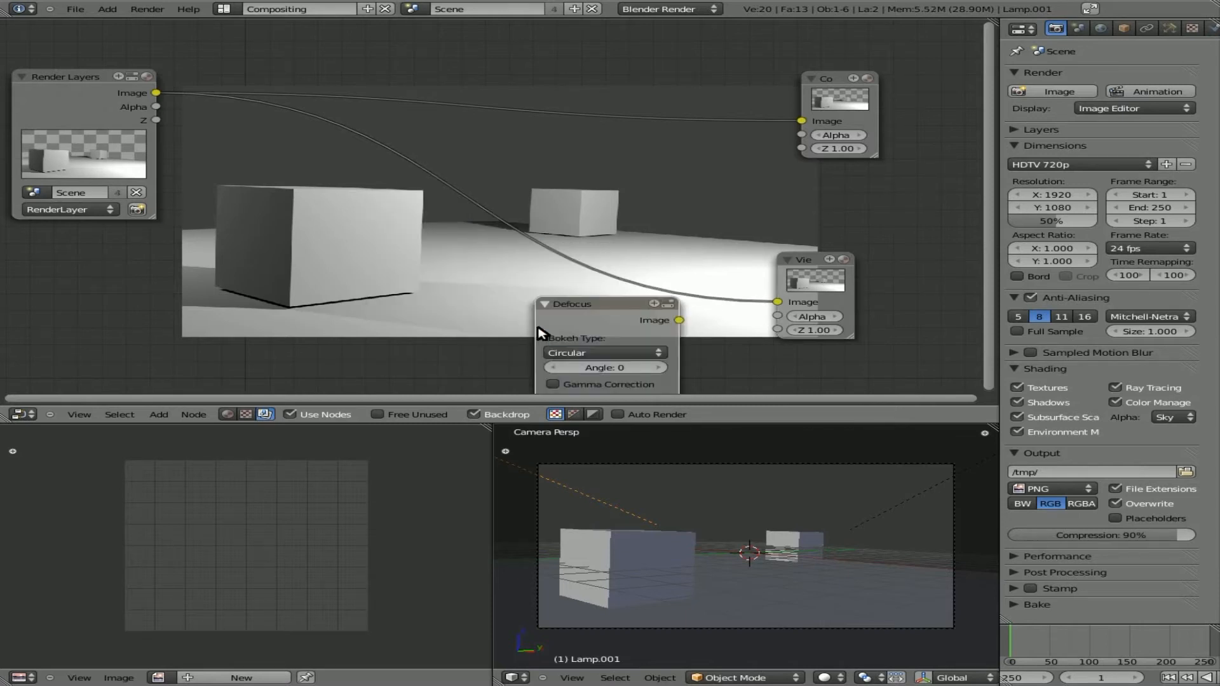
click(318, 132)
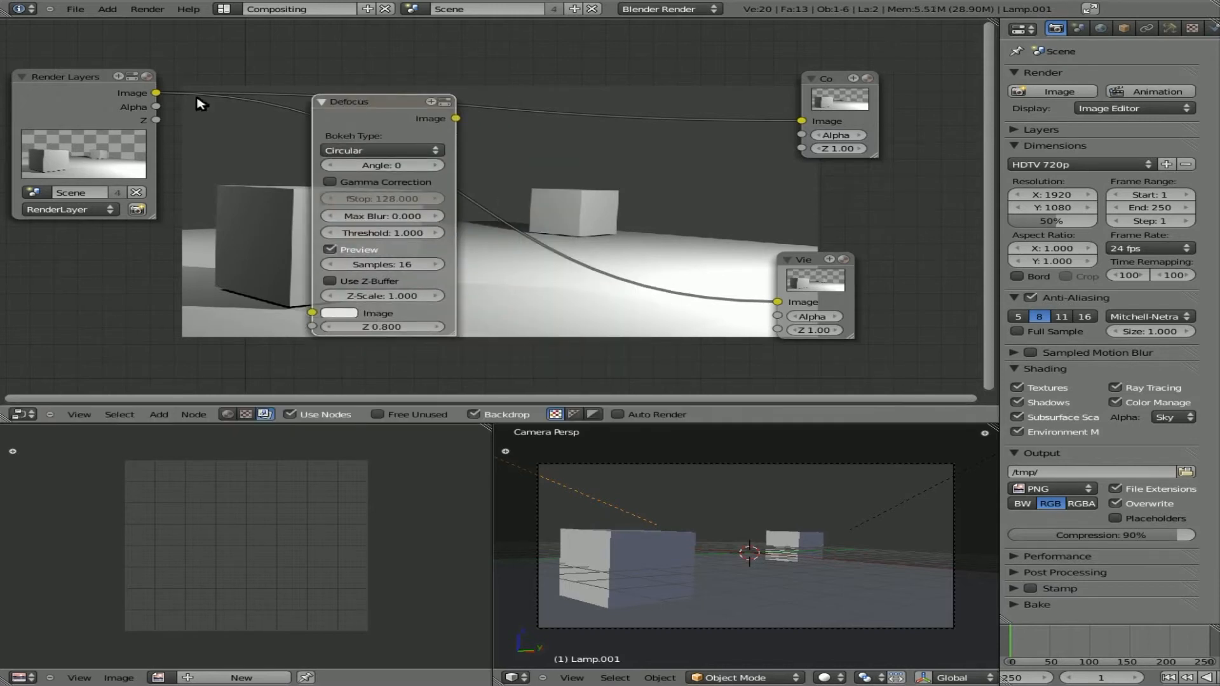
drag(156, 92, 313, 313)
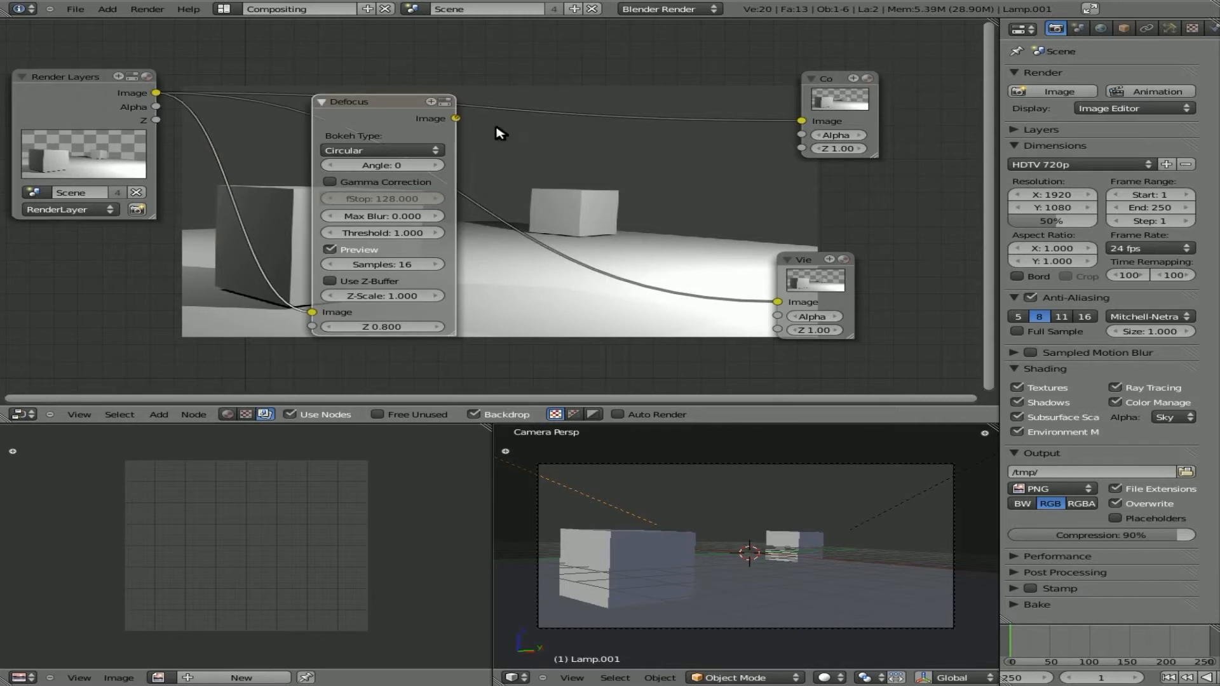
Connect the Defocus image output to the Viewer and Composite nodes, and the Render Layers Z output to the Defocus Z input.
drag(455, 118, 778, 303)
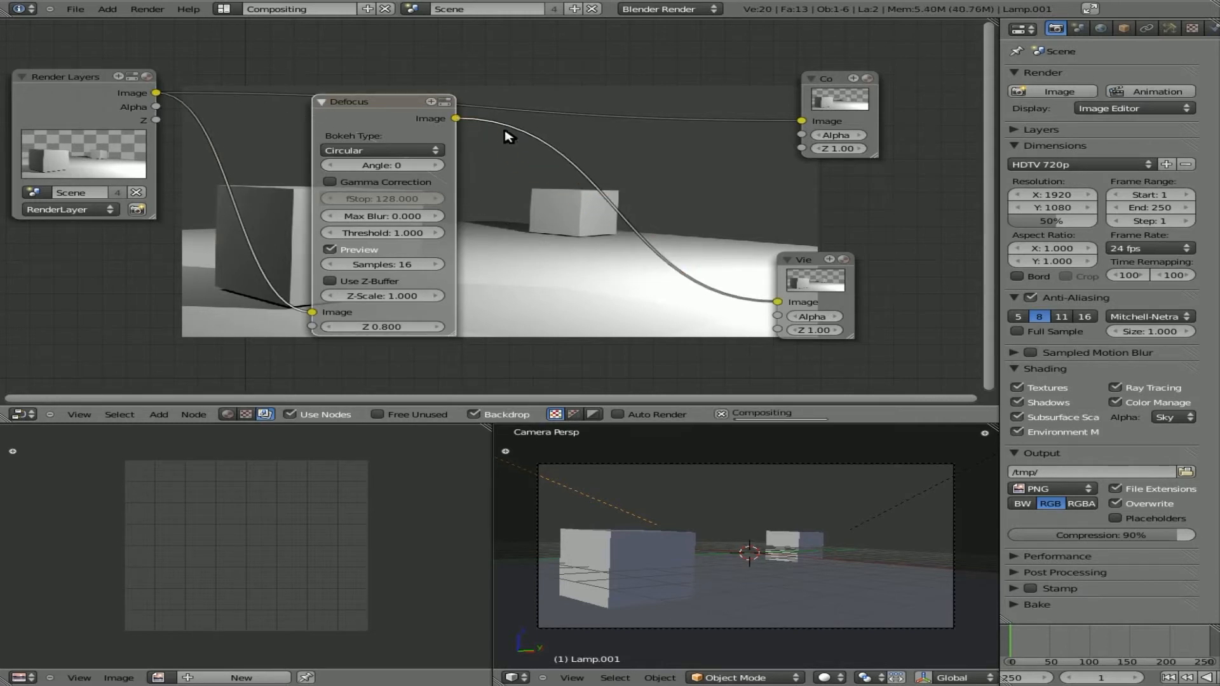
drag(457, 118, 799, 120)
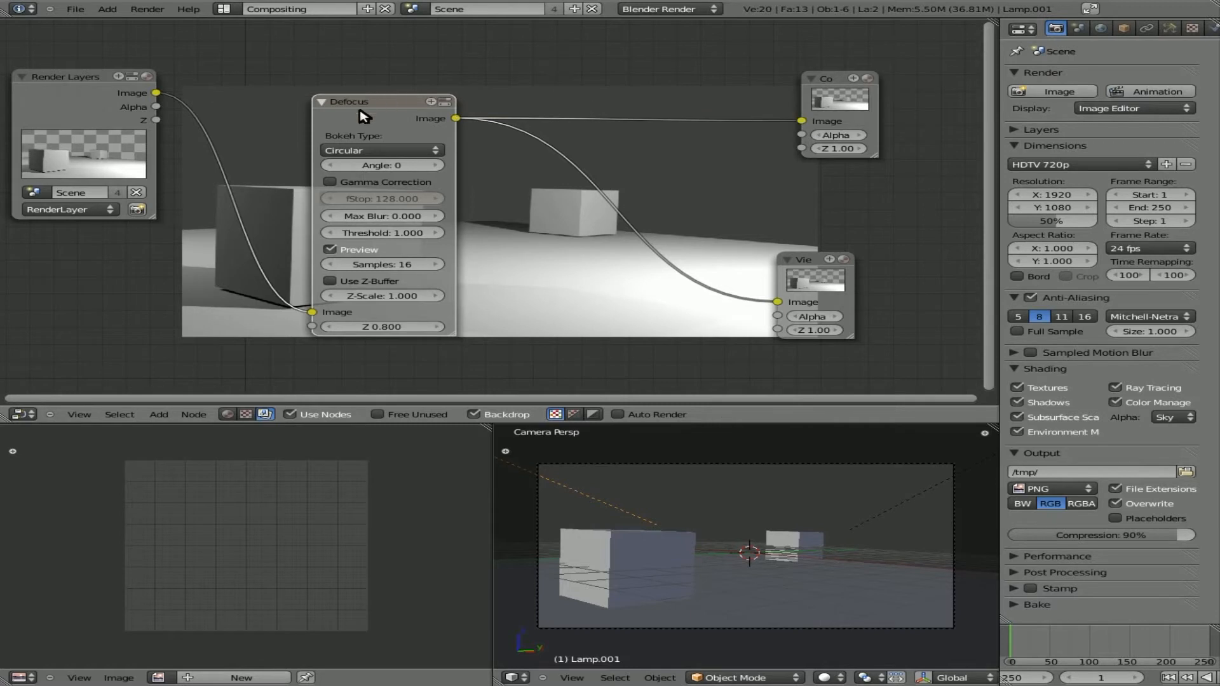
drag(360, 111, 320, 79)
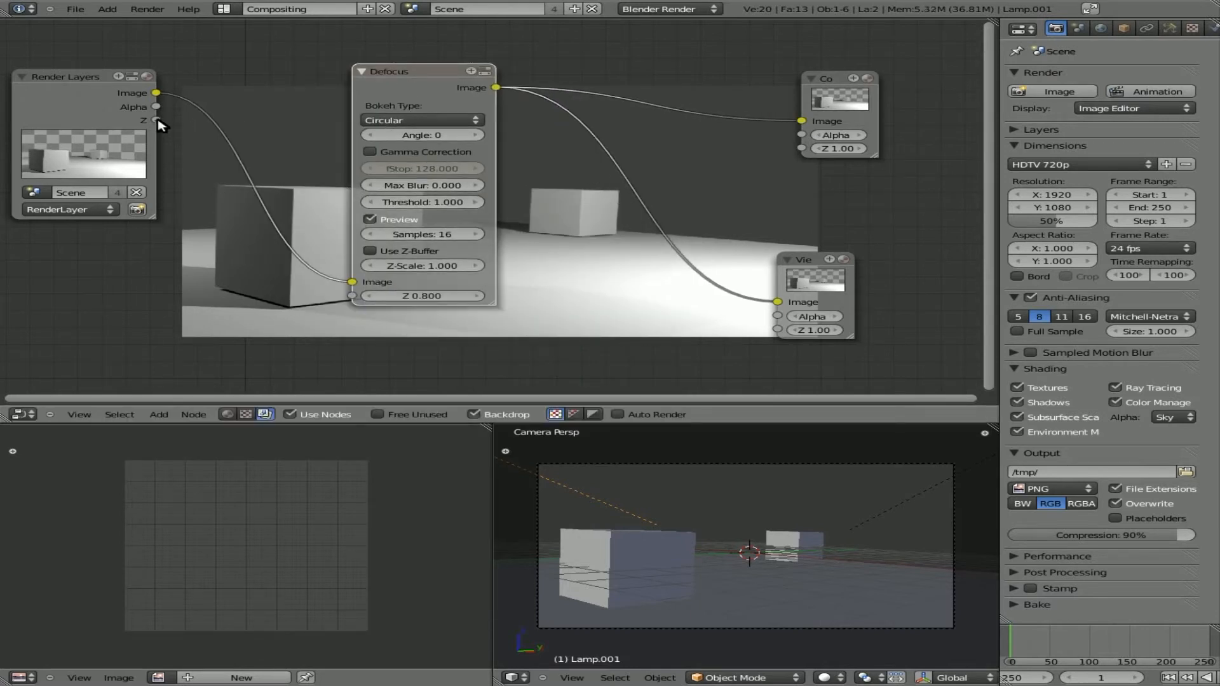
drag(159, 121, 350, 296)
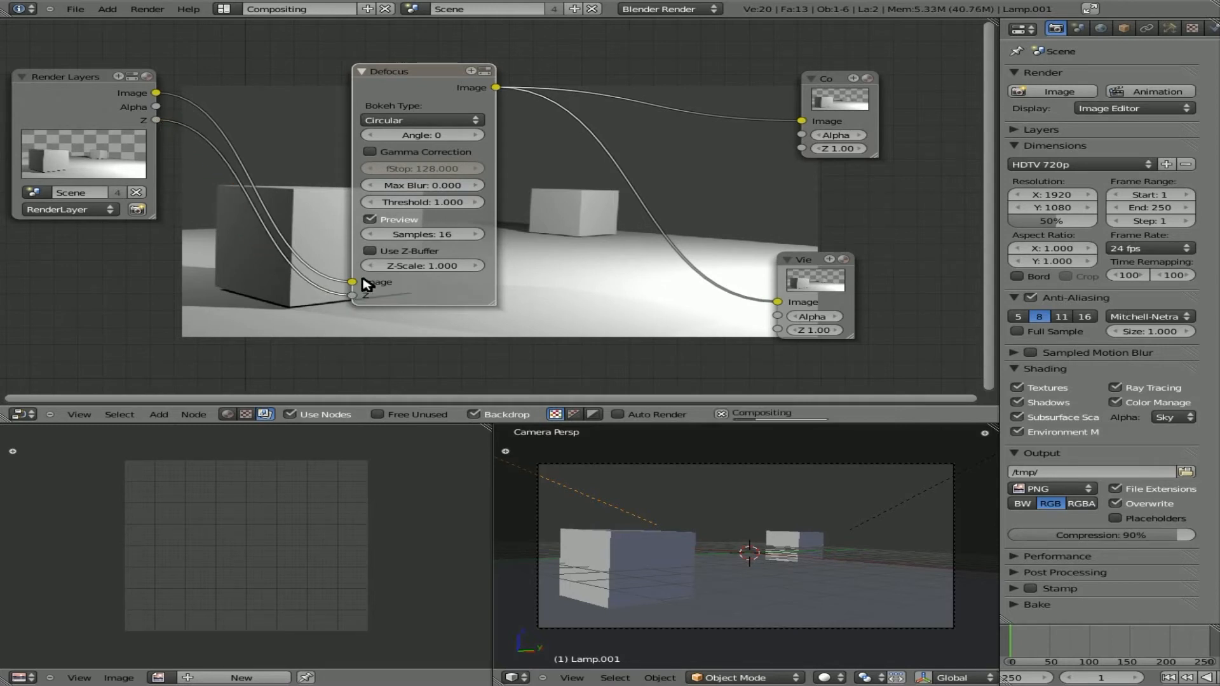
Enable Use Z-Buffer on the Defocus node and set its fStop to 5.
click(370, 251)
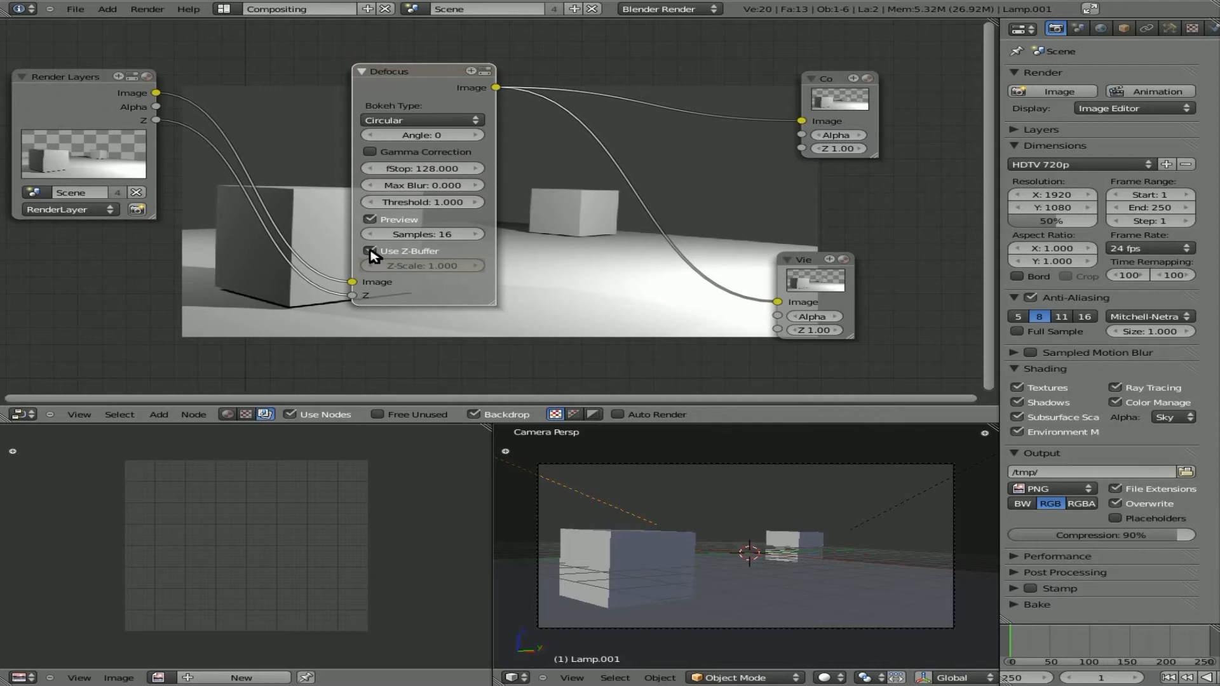
click(431, 173)
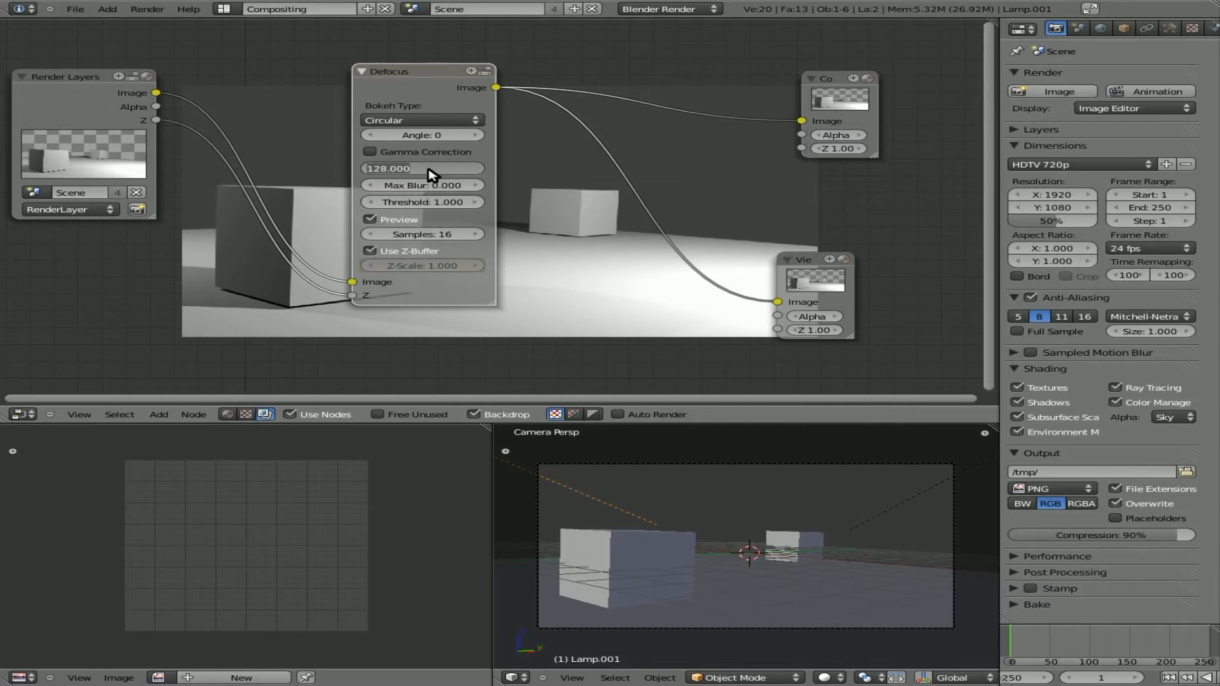
text(5)
key(Return)
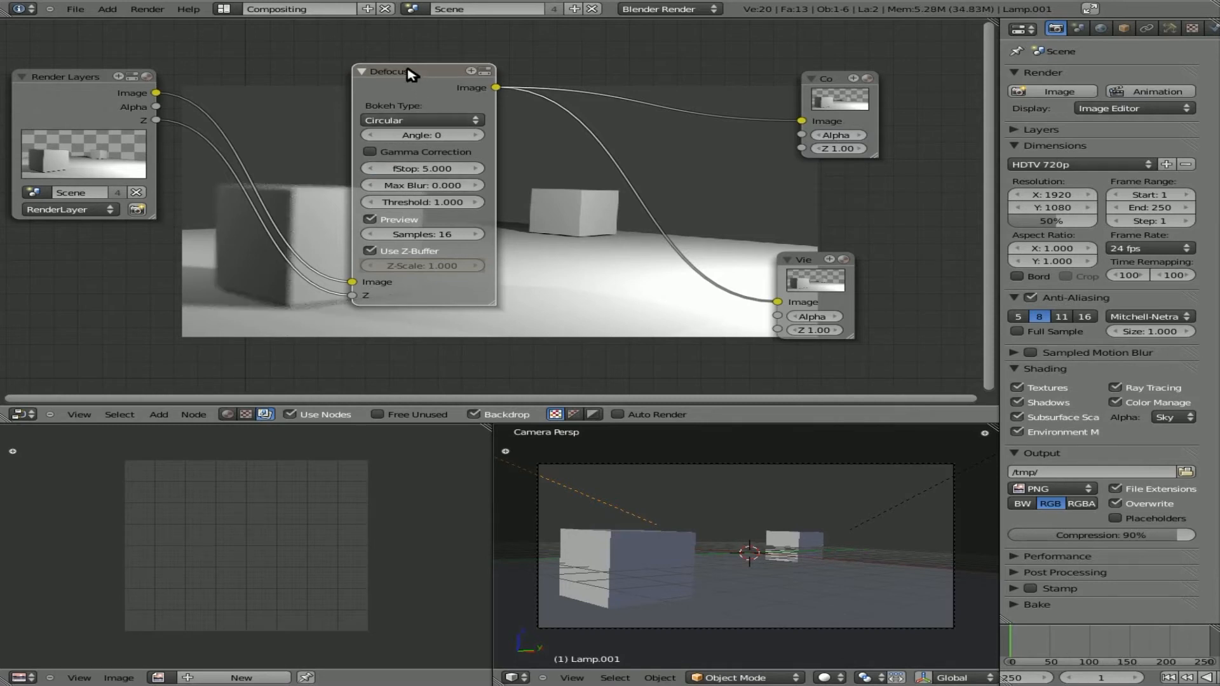
Collapse the Defocus node and place it below the Render Layers node, clear of the backdrop image.
drag(414, 74, 539, 108)
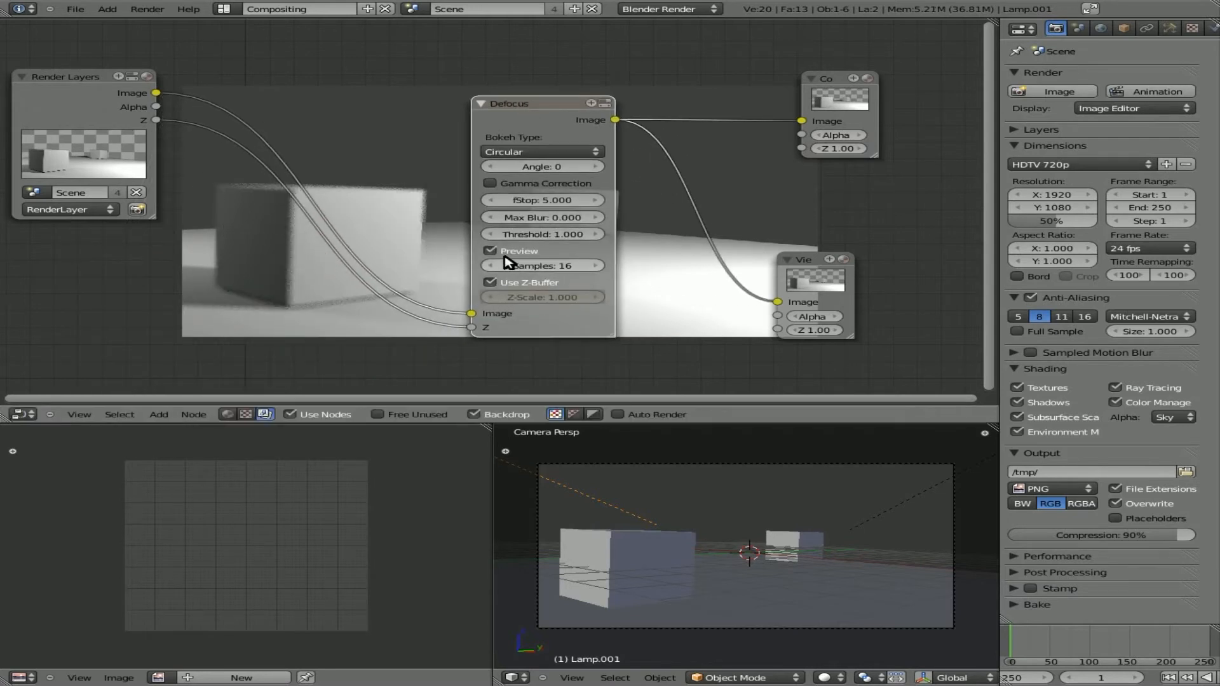
click(566, 266)
key(Return)
click(482, 104)
drag(494, 107, 104, 338)
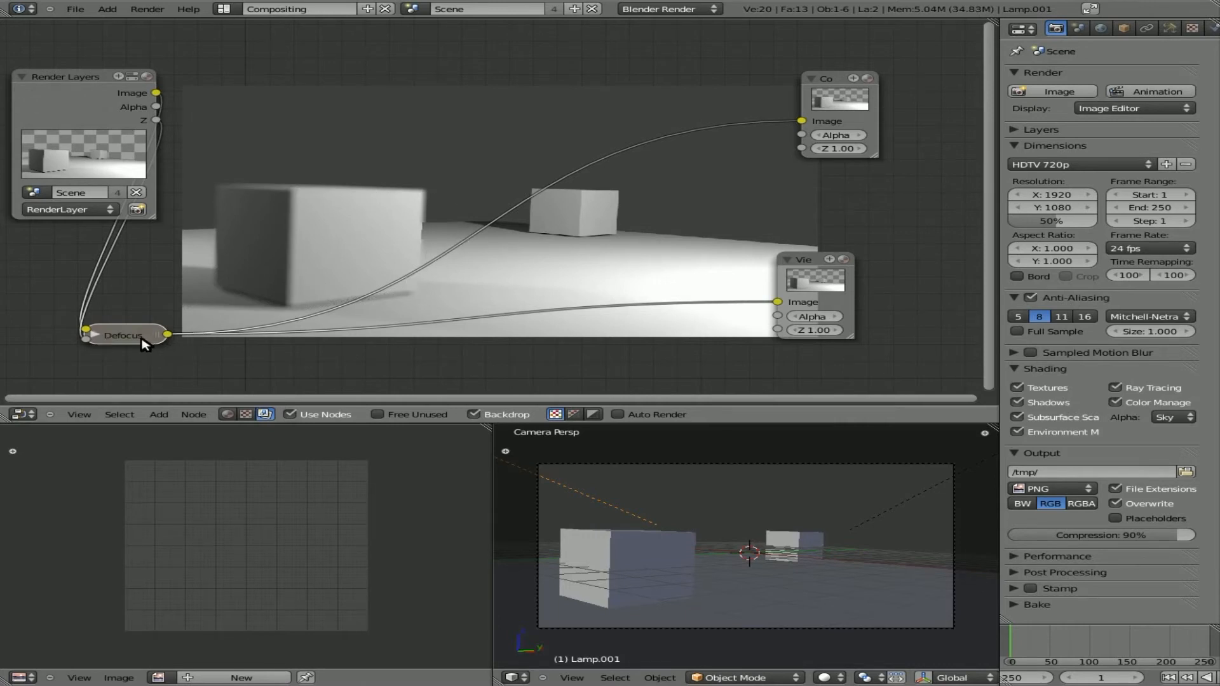
drag(146, 336, 222, 349)
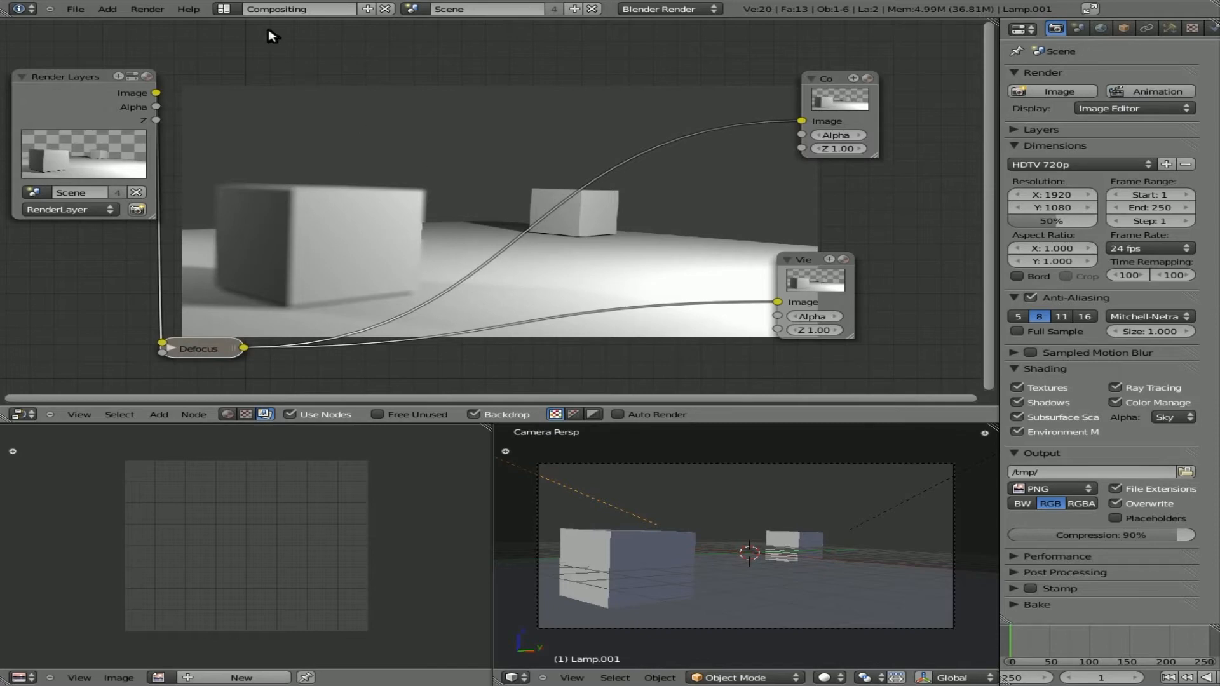
Switch to the Default screen layout, set the camera's depth of field distance to 9.2 at the near cube, and render the image.
click(225, 8)
click(241, 57)
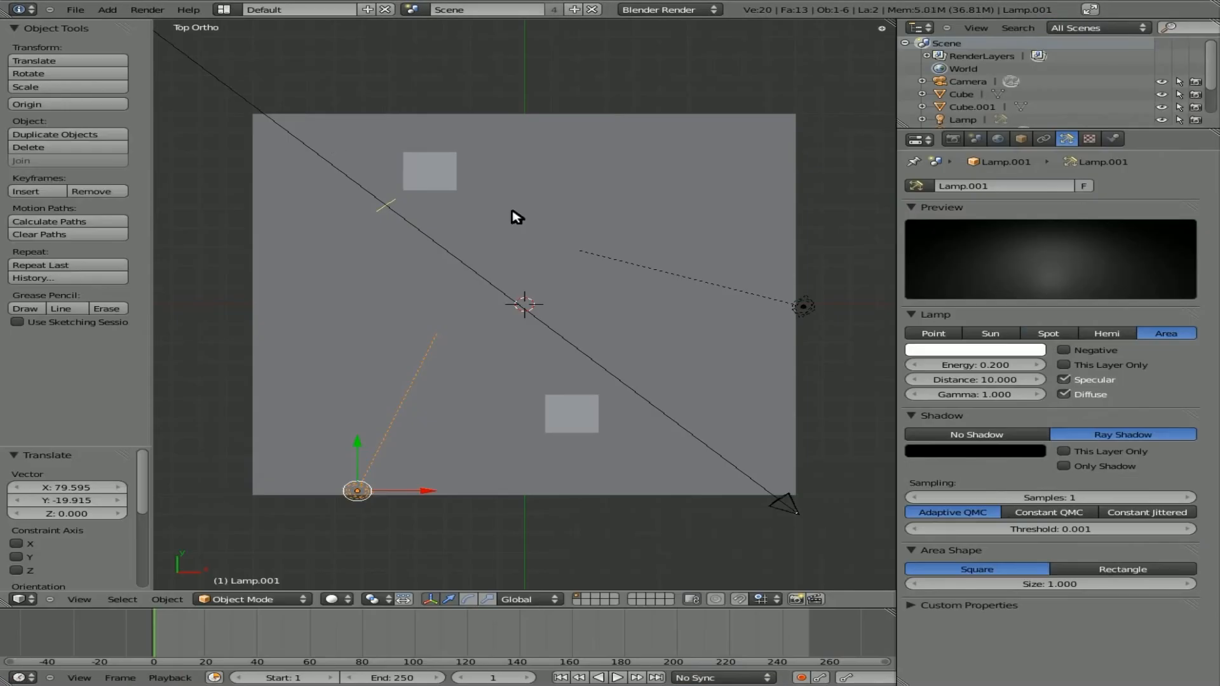
right_click(787, 515)
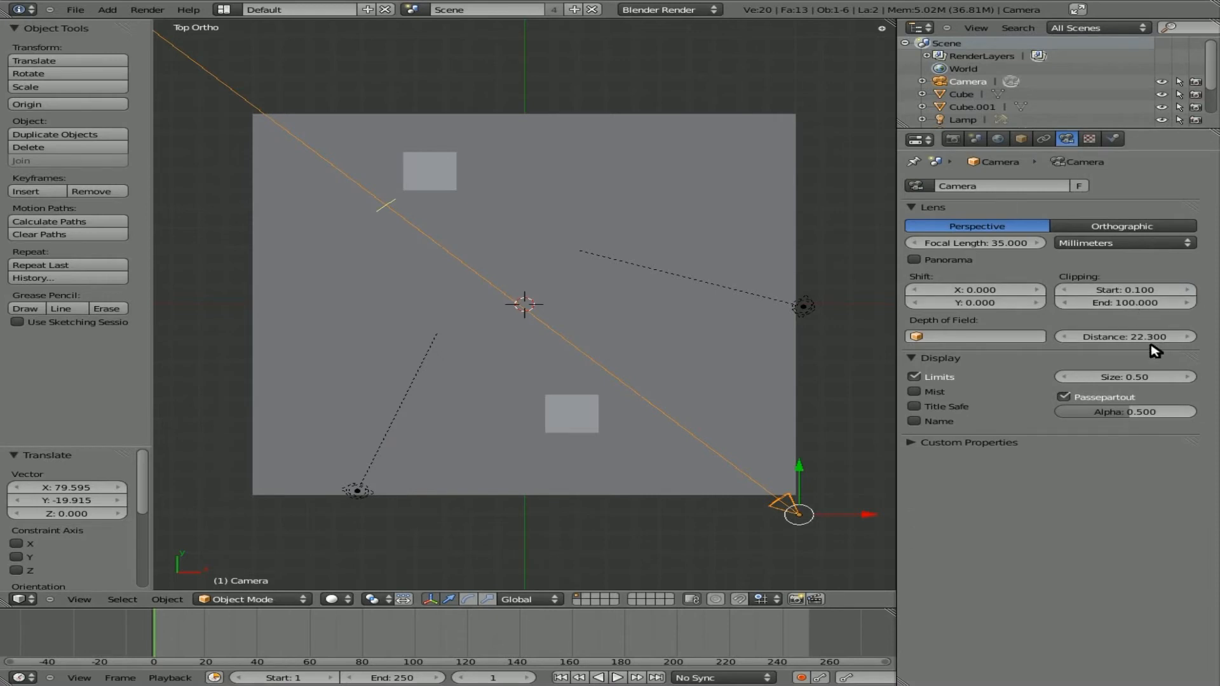
drag(1125, 337, 1114, 336)
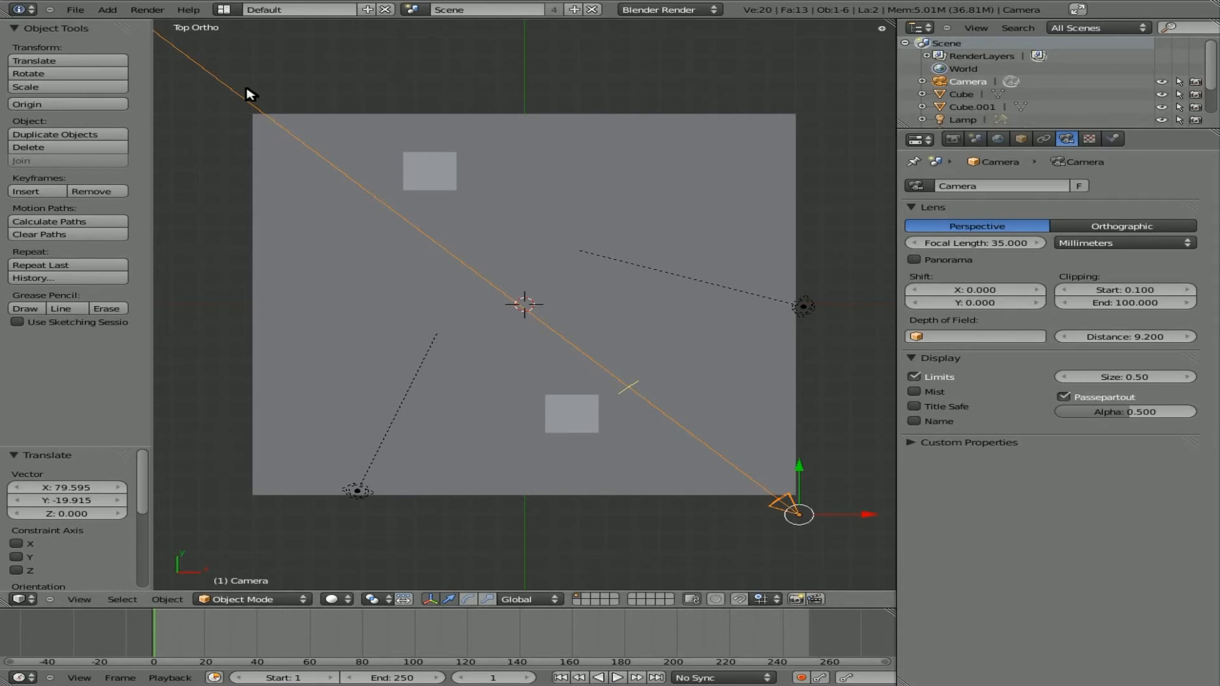
key(F12)
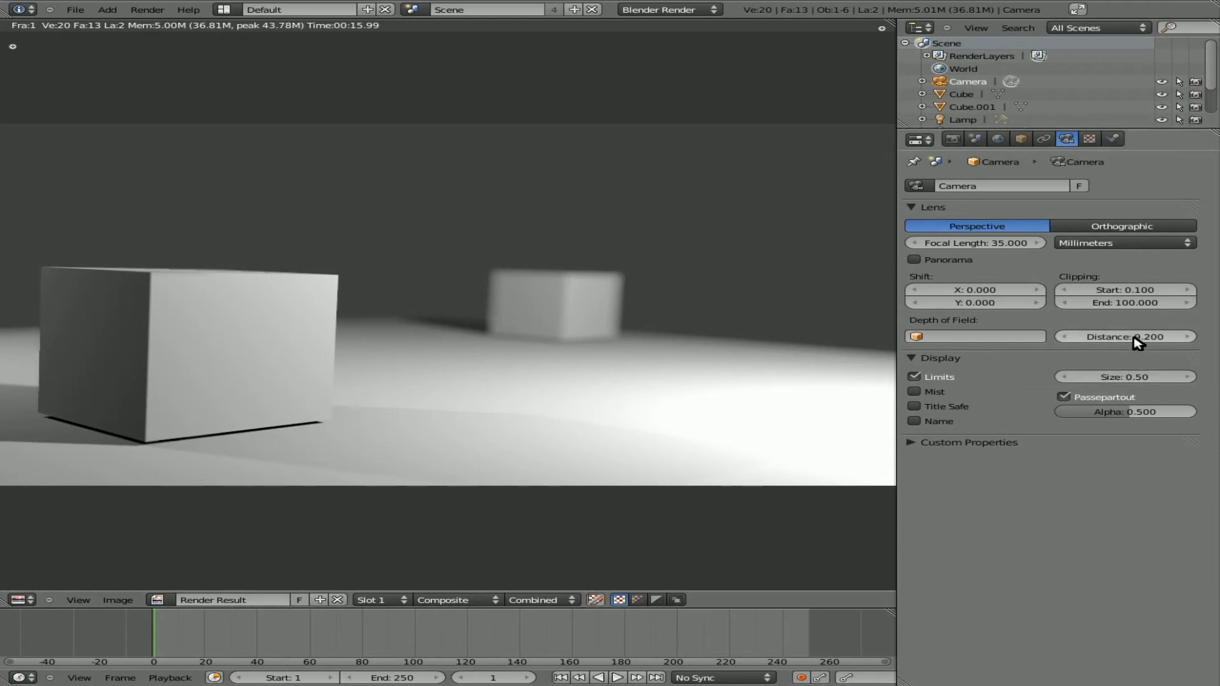
Keyframe the camera's depth of field distance of 9.2 at frames 1 and 21.
key(i)
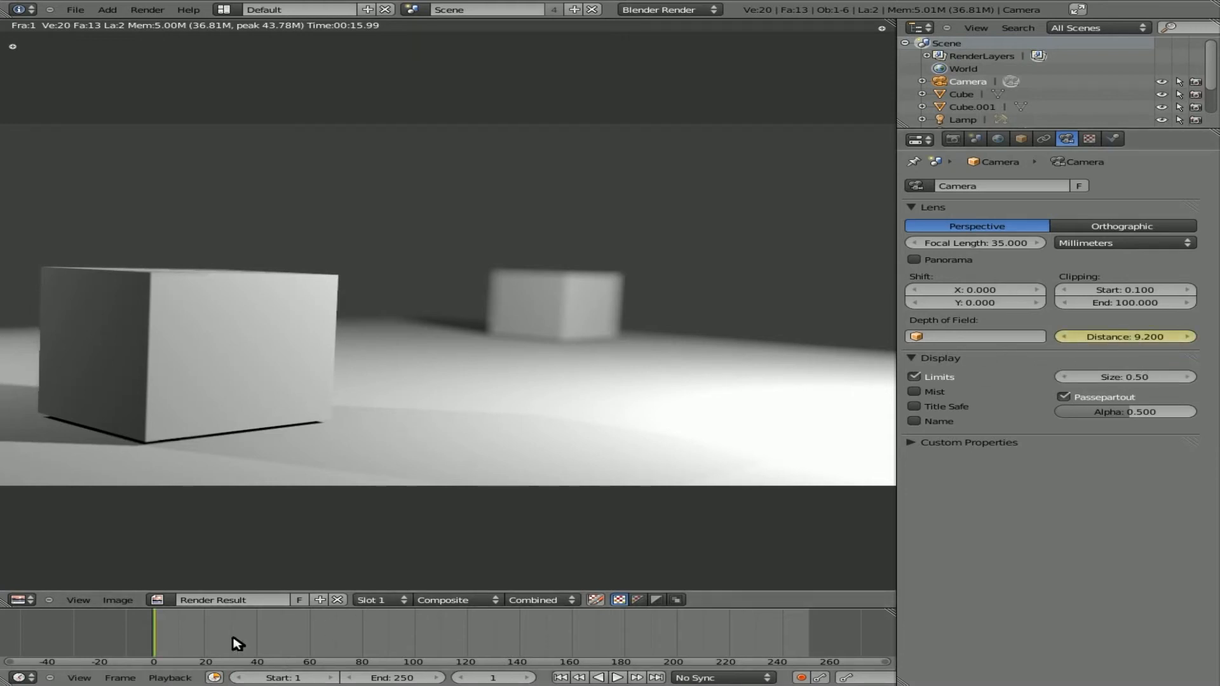
key(Up)
key(Up)
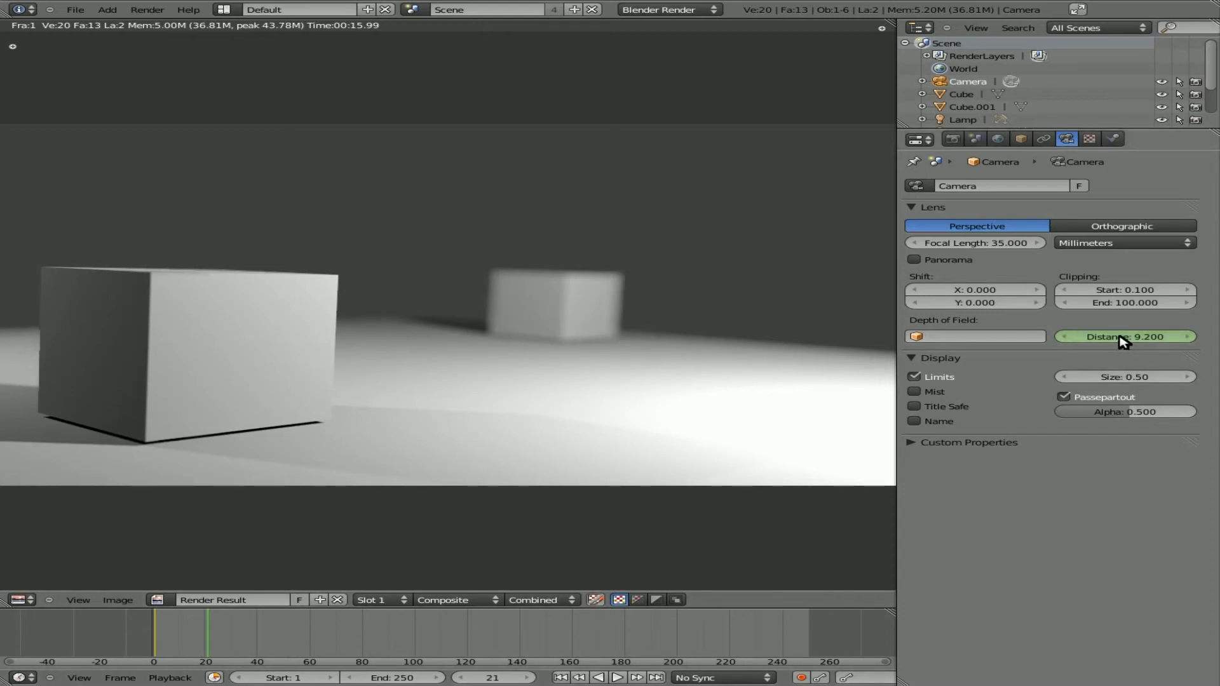
key(i)
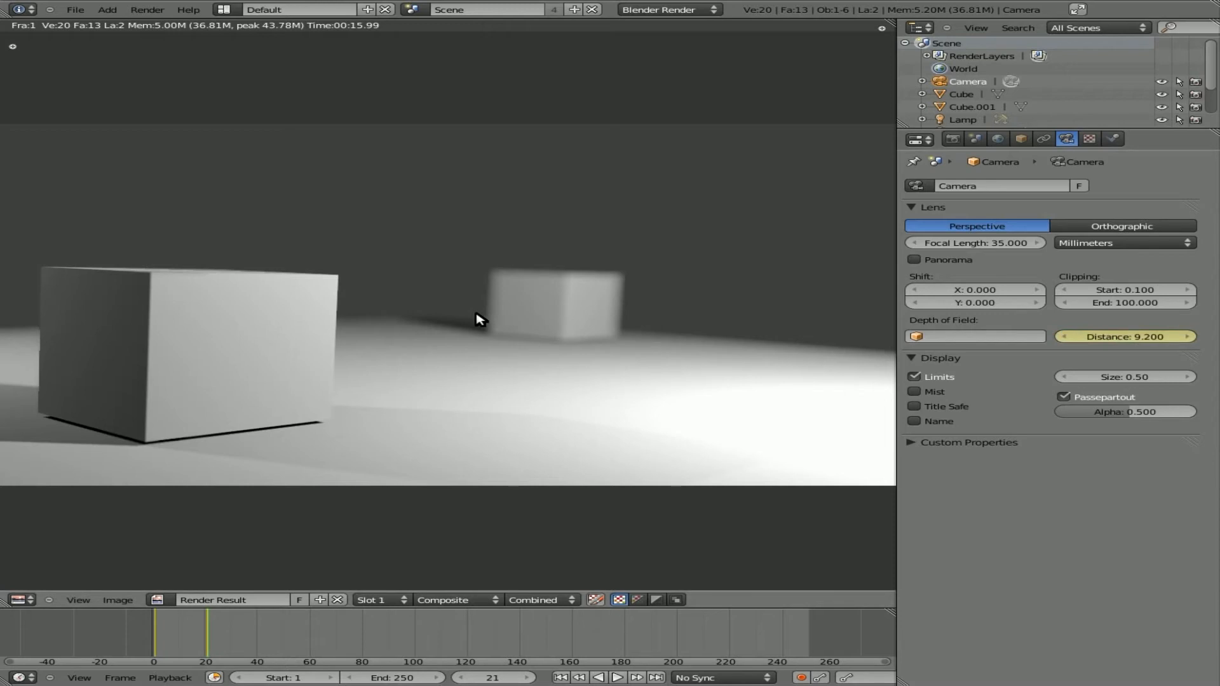
At frame 81, set the camera's depth of field distance to 22.6 near the far cube and keyframe it.
key(Up)
key(Up)
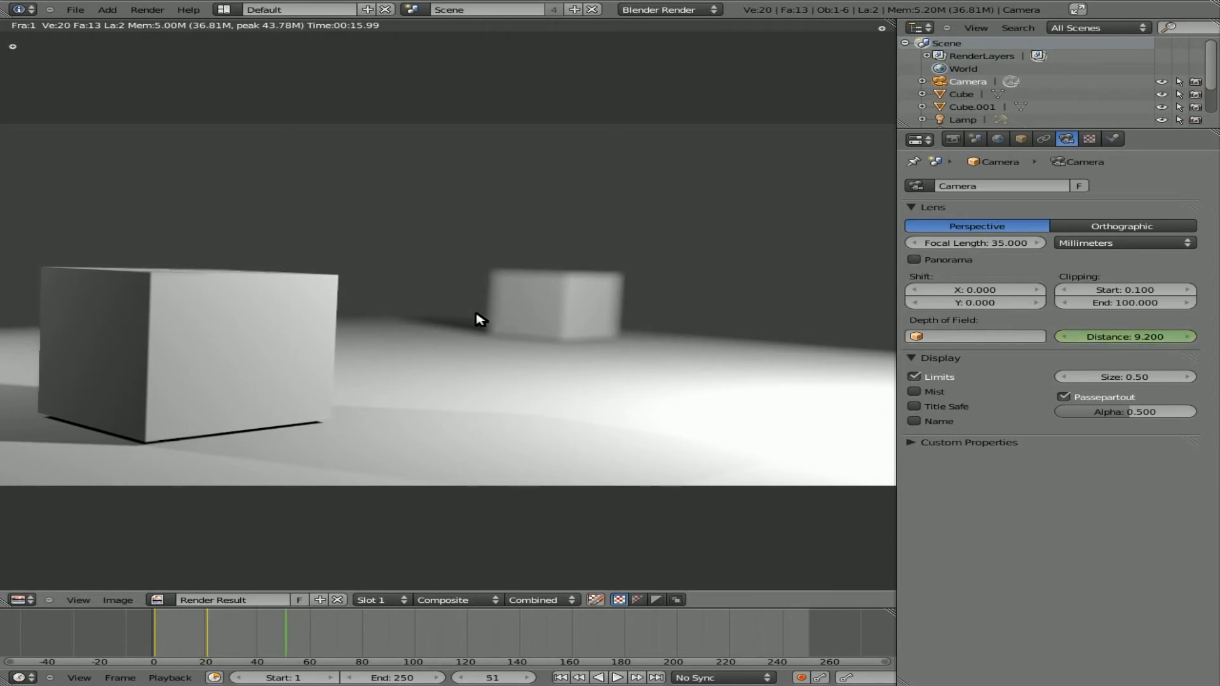
key(Up)
key(Up)
key(Escape)
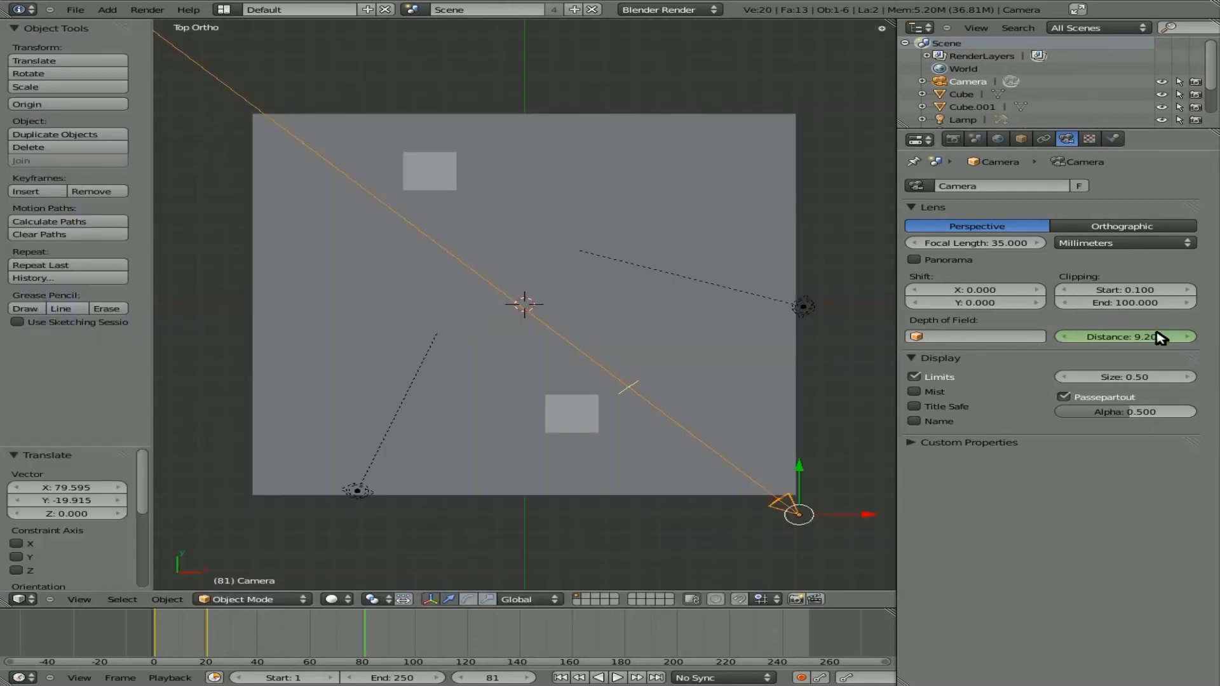
mouse_move(1157, 337)
mouse_down()
mouse_move(1201, 337)
mouse_move(1131, 338)
mouse_up()
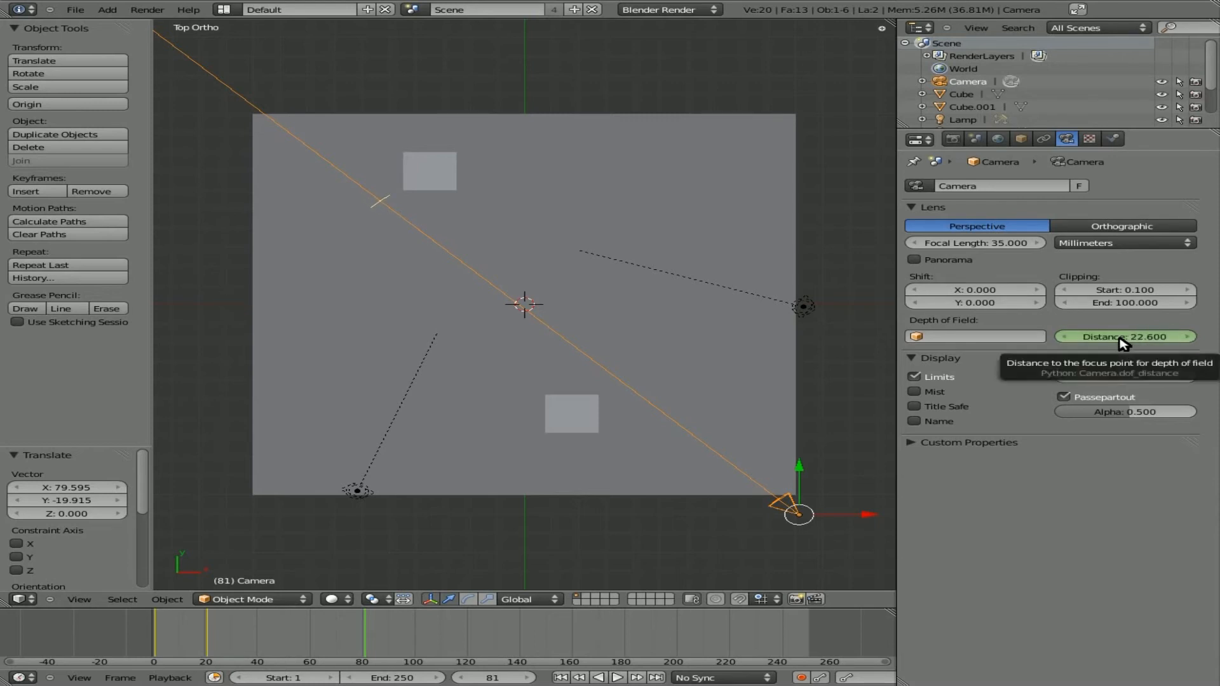
key(i)
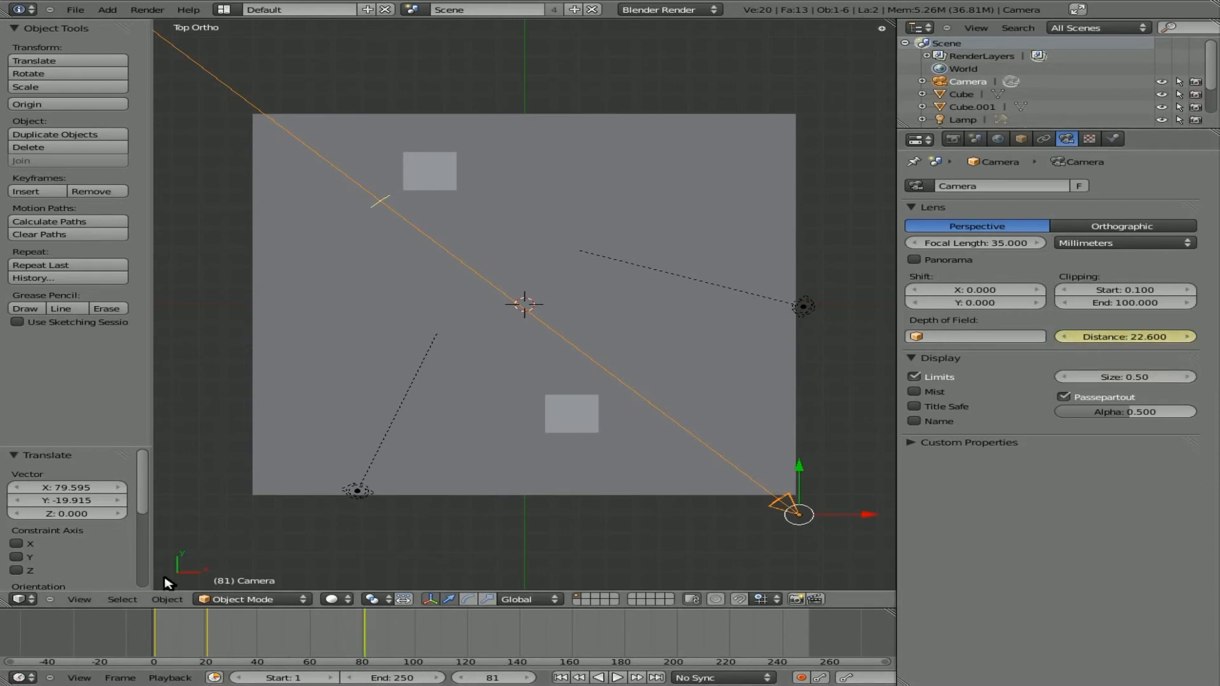
Step back from frame 81 to frame 1 and play the animation to examine how the focus point moves.
key(Left)
key(Left)
key(Left)
key(Left)
key(Left)
key(Left)
key(Left)
key(Left)
key(Left)
key(Left)
key(Left)
key(Left)
key(Left)
key(Left)
key(Left)
key(Left)
key(Left)
key(Left)
key(Left)
key(Left)
key(Left)
key(Left)
key(Left)
key(Left)
key(Left)
key(Left)
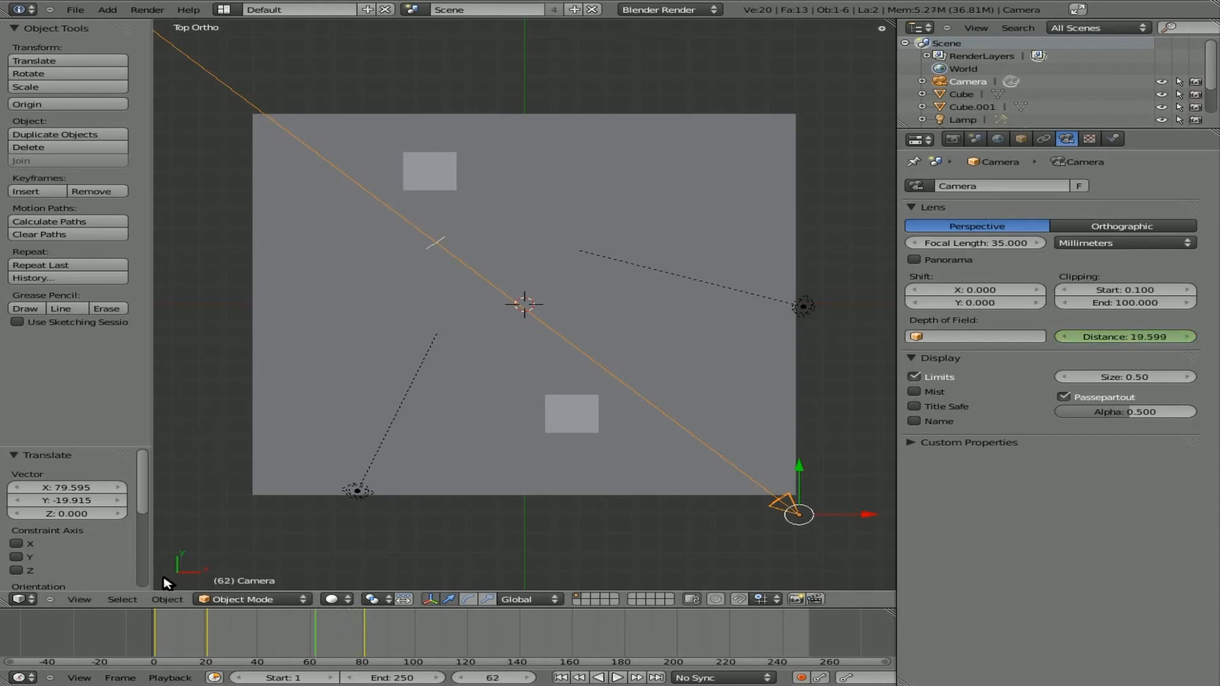
key(Left)
key(Left)
key(Left)
key(Left)
key(Left)
key(Left)
key(Left)
key(Left)
key(Left)
key(Left)
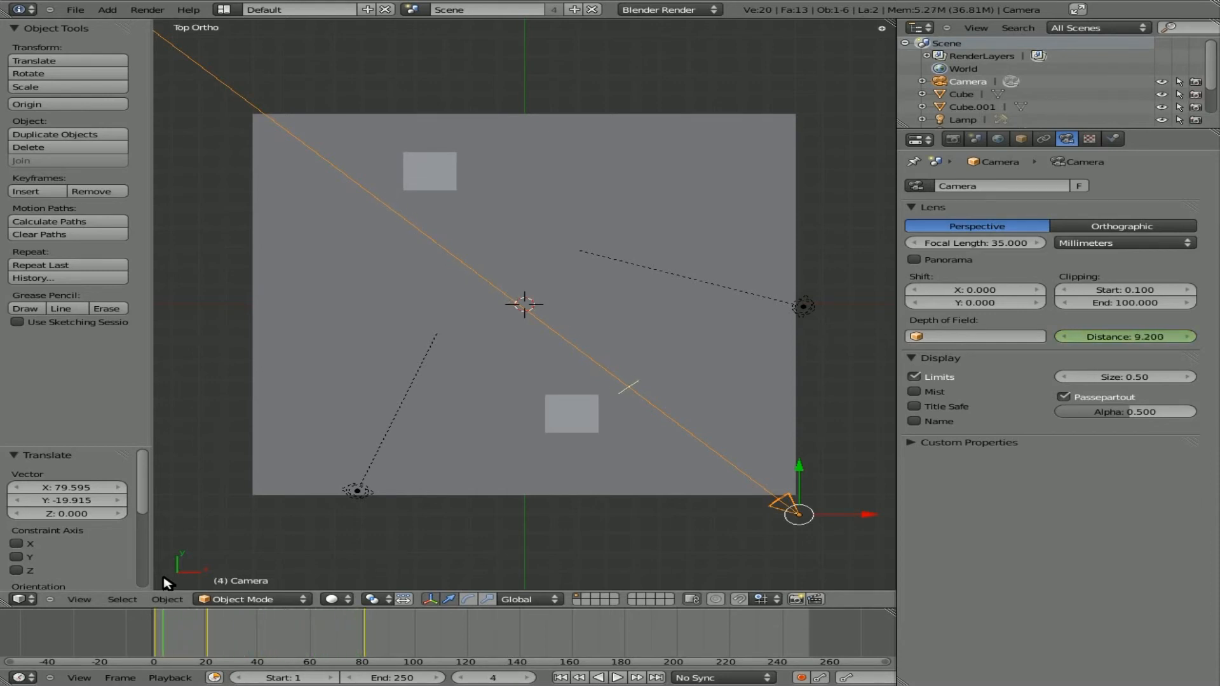
key(Left)
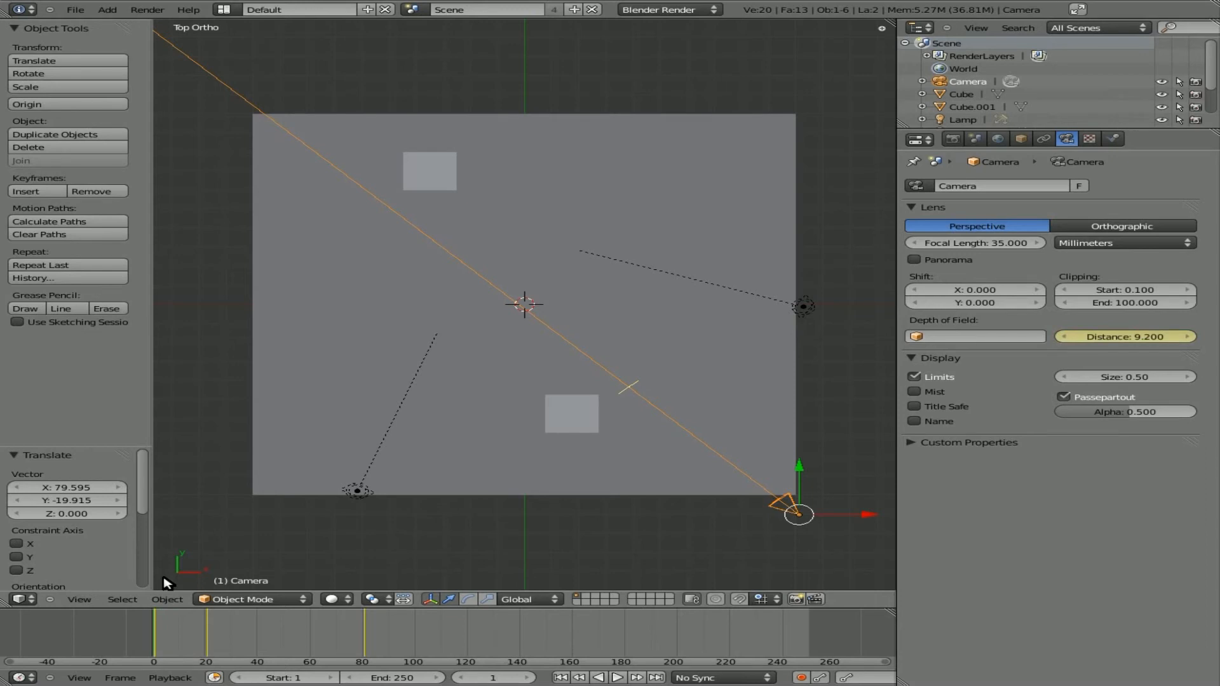
key(alt+a)
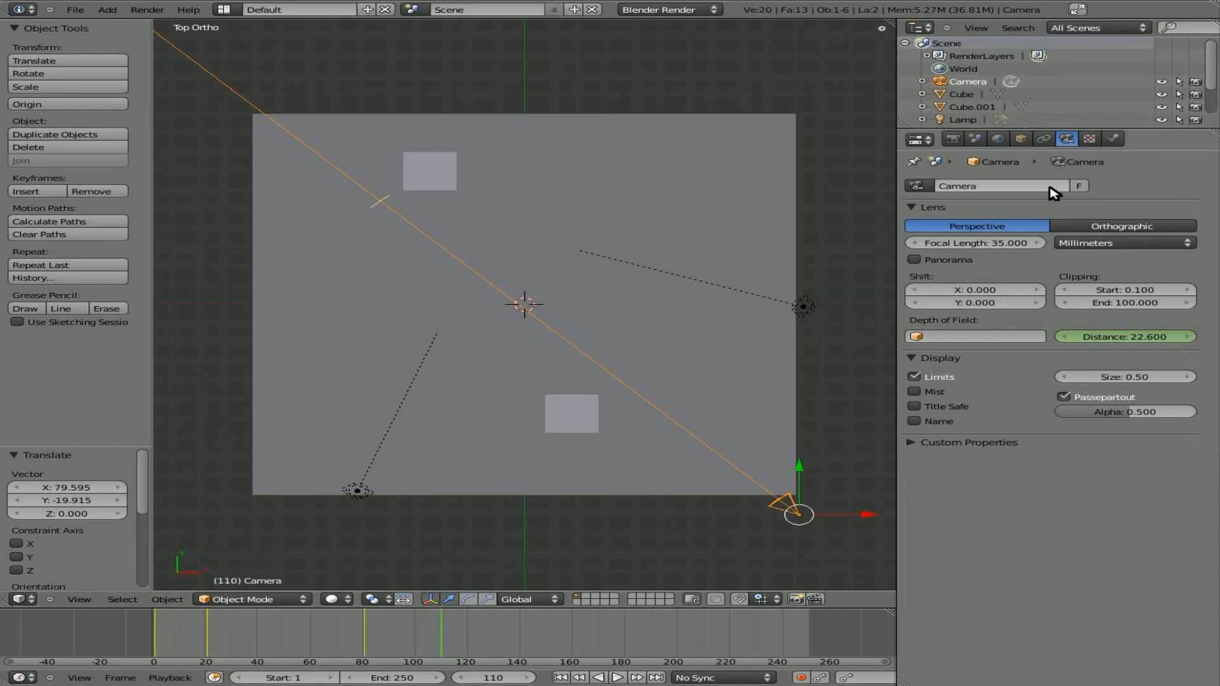
Set the end frame of the scene's render range to 111.
click(955, 139)
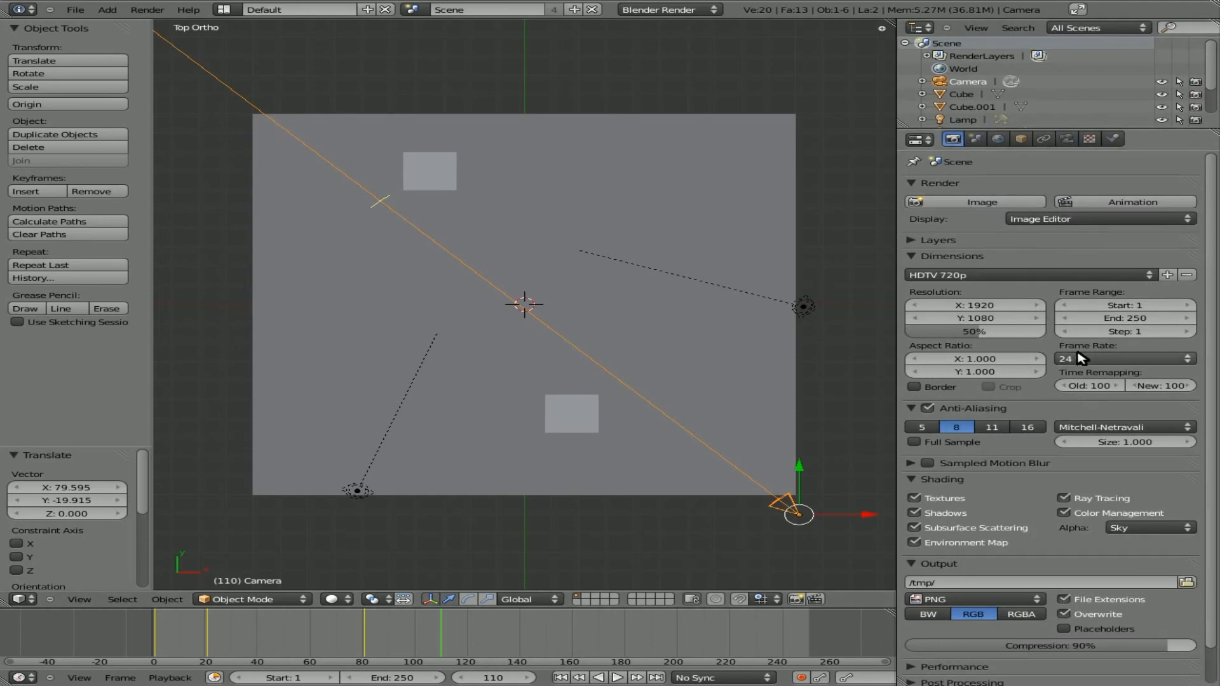
click(1137, 320)
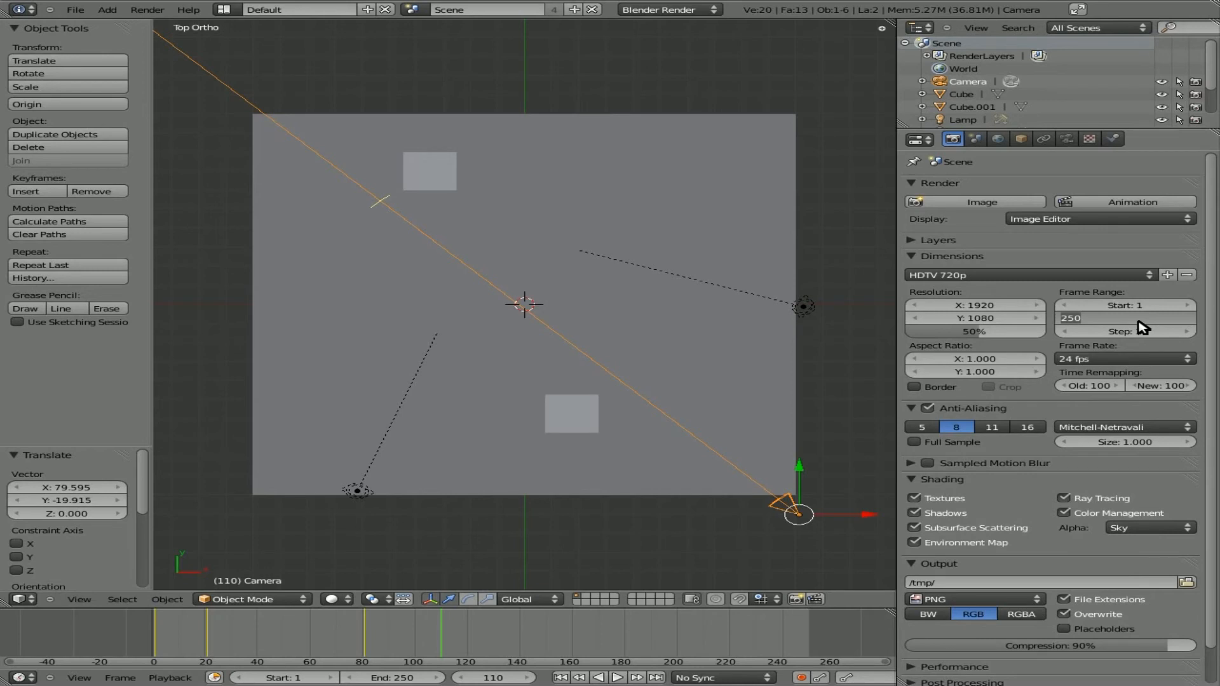
text(111)
key(Return)
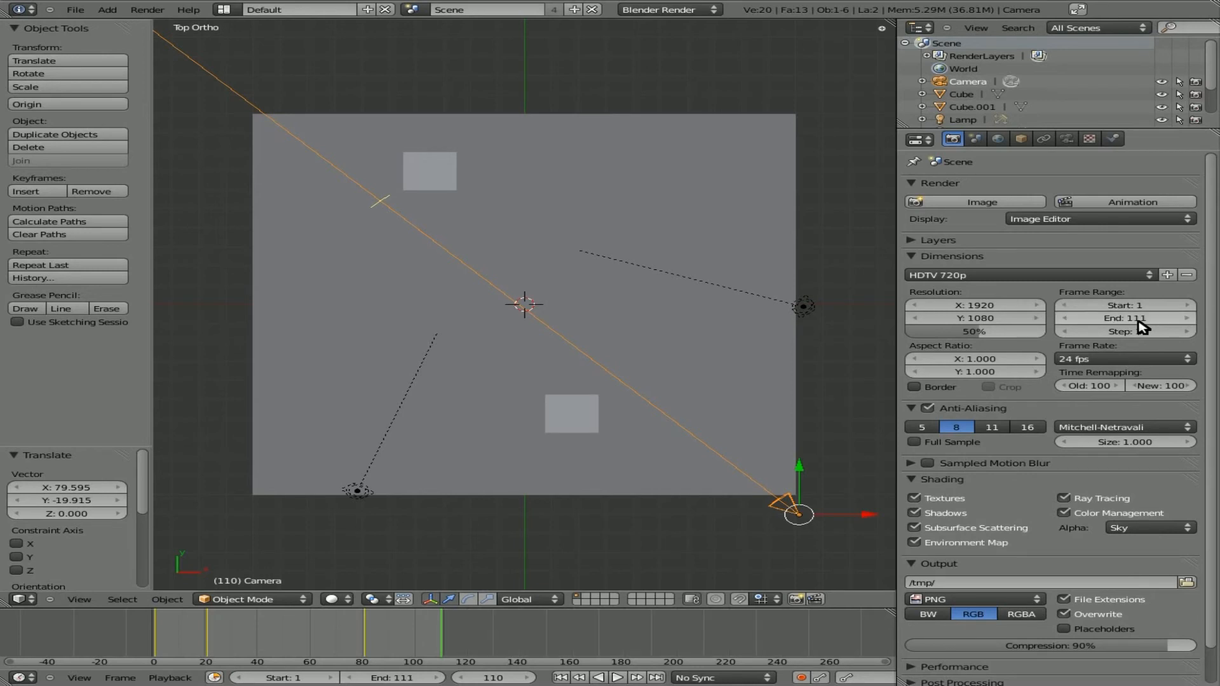
Set the render output format to Xvid and the output file to cubefocus.avi in the tutorials/original folder.
click(1002, 597)
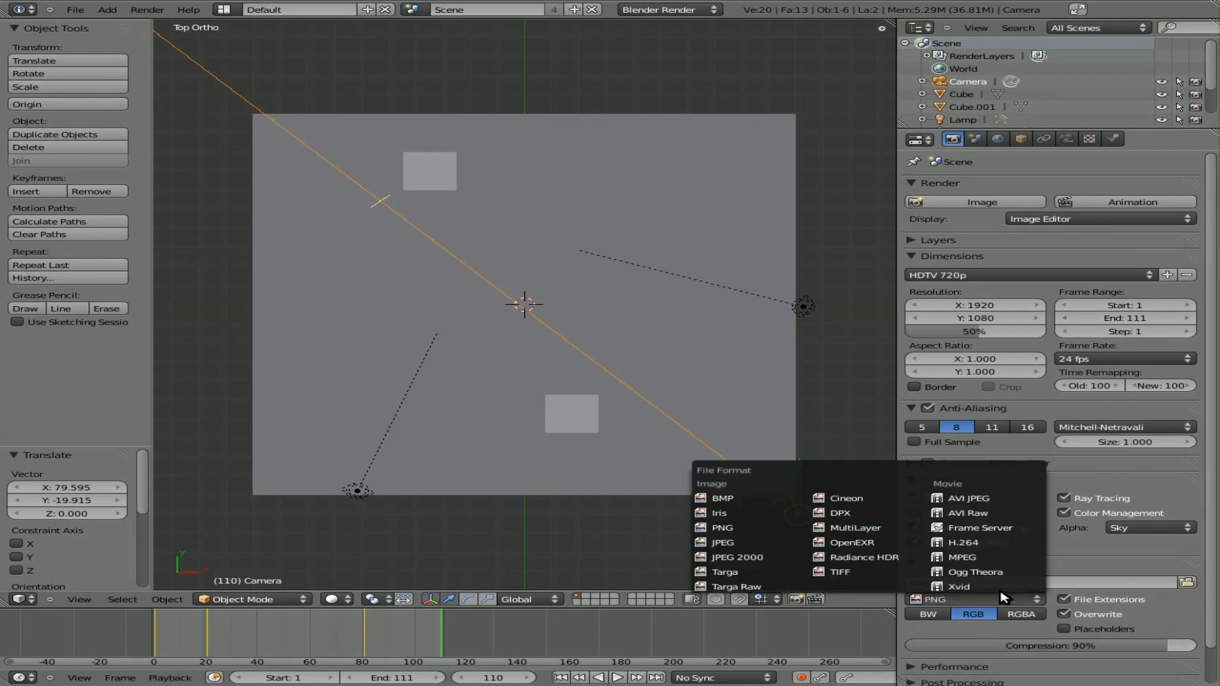
click(975, 588)
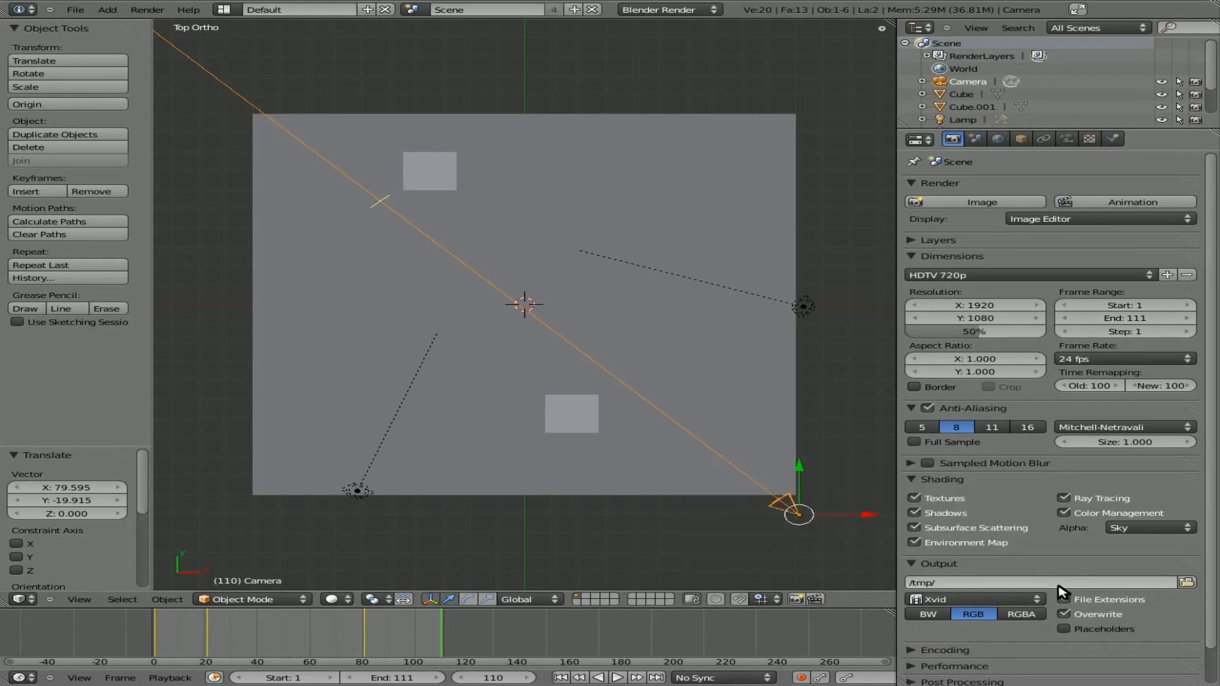
click(1186, 582)
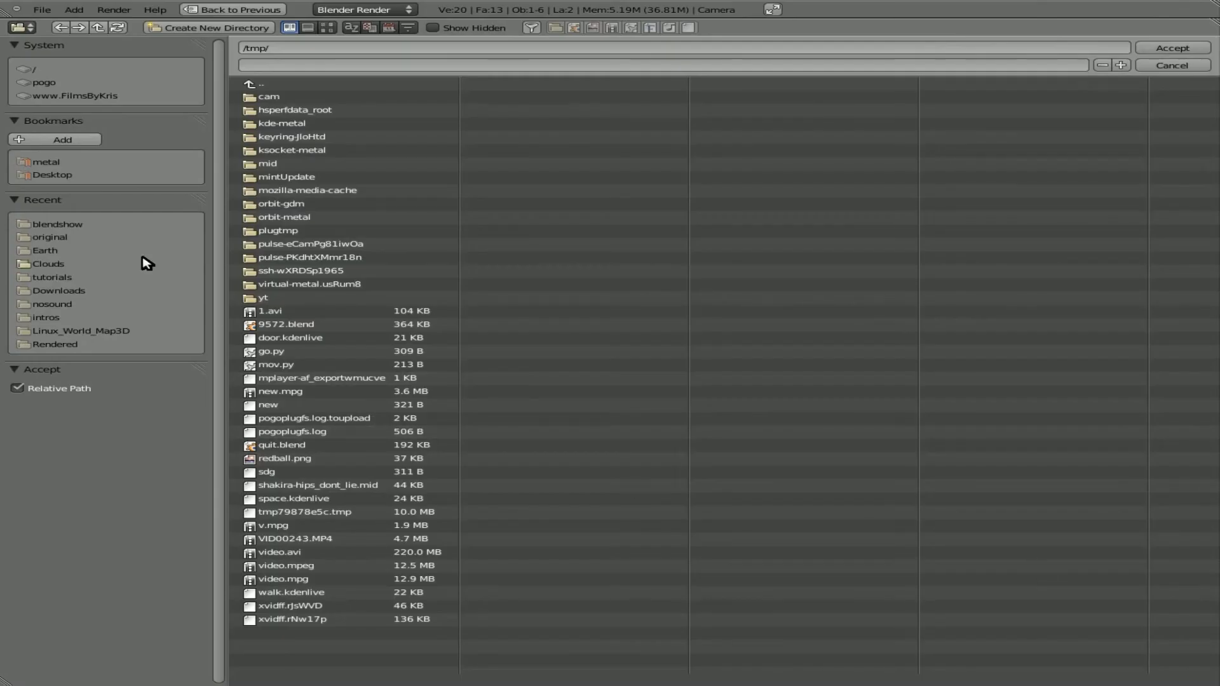
click(54, 280)
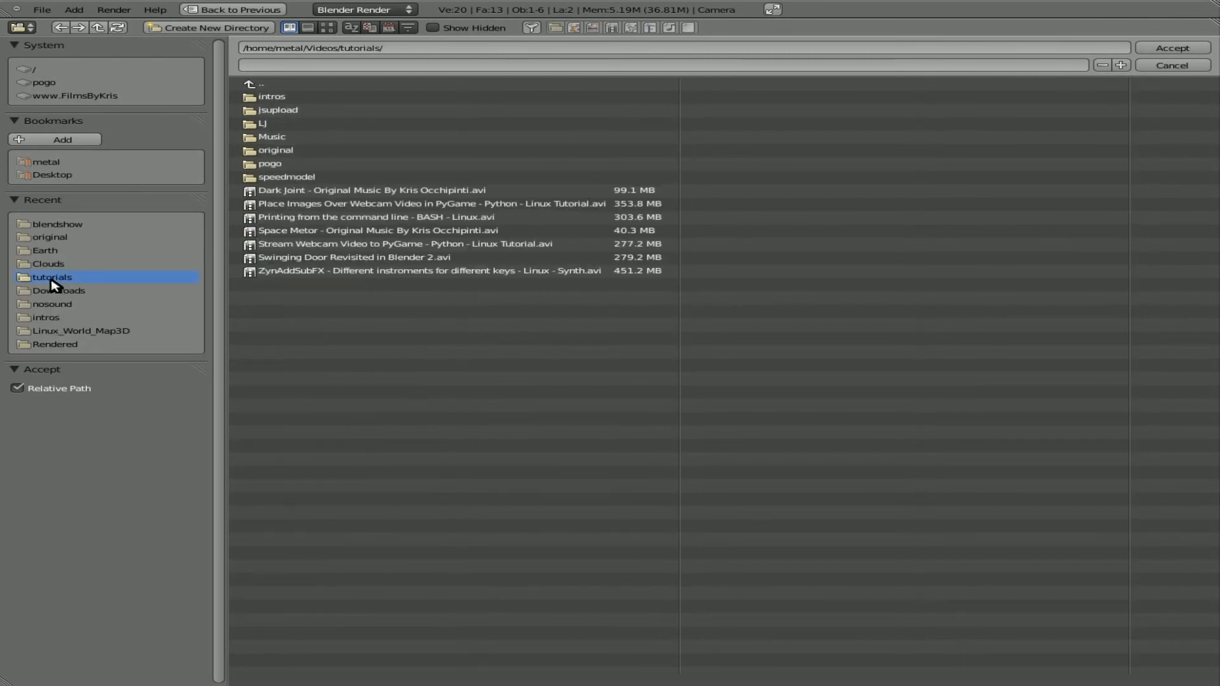
click(280, 151)
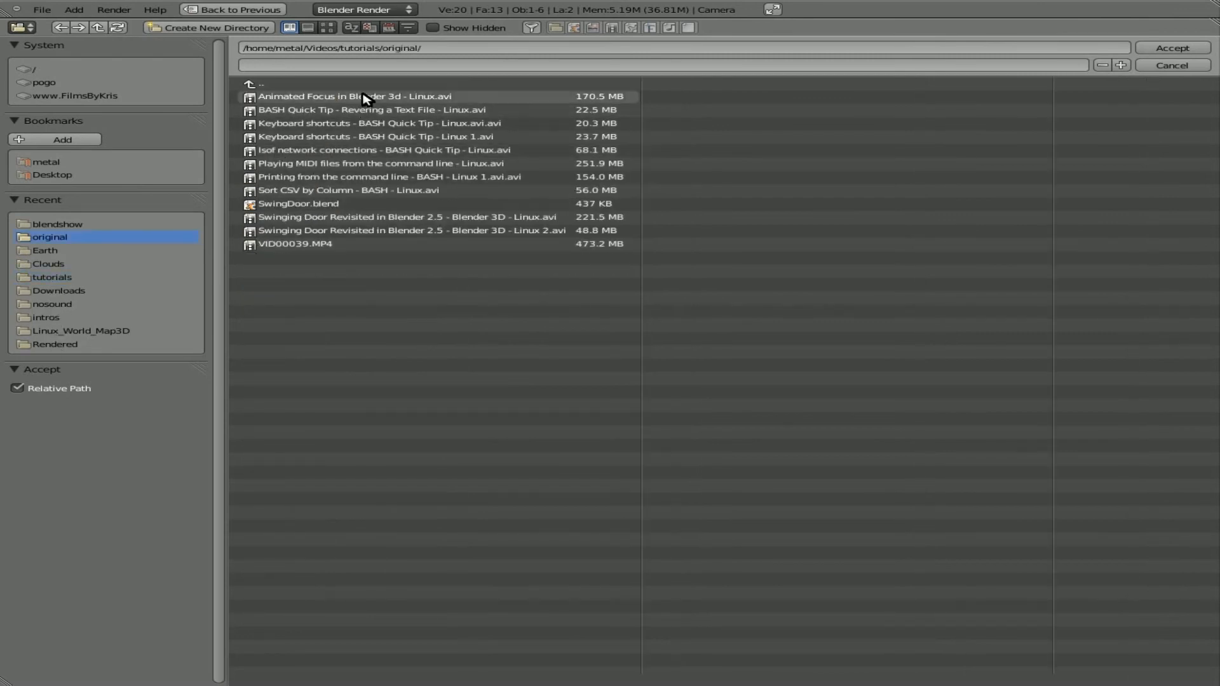
click(352, 66)
text(cu)
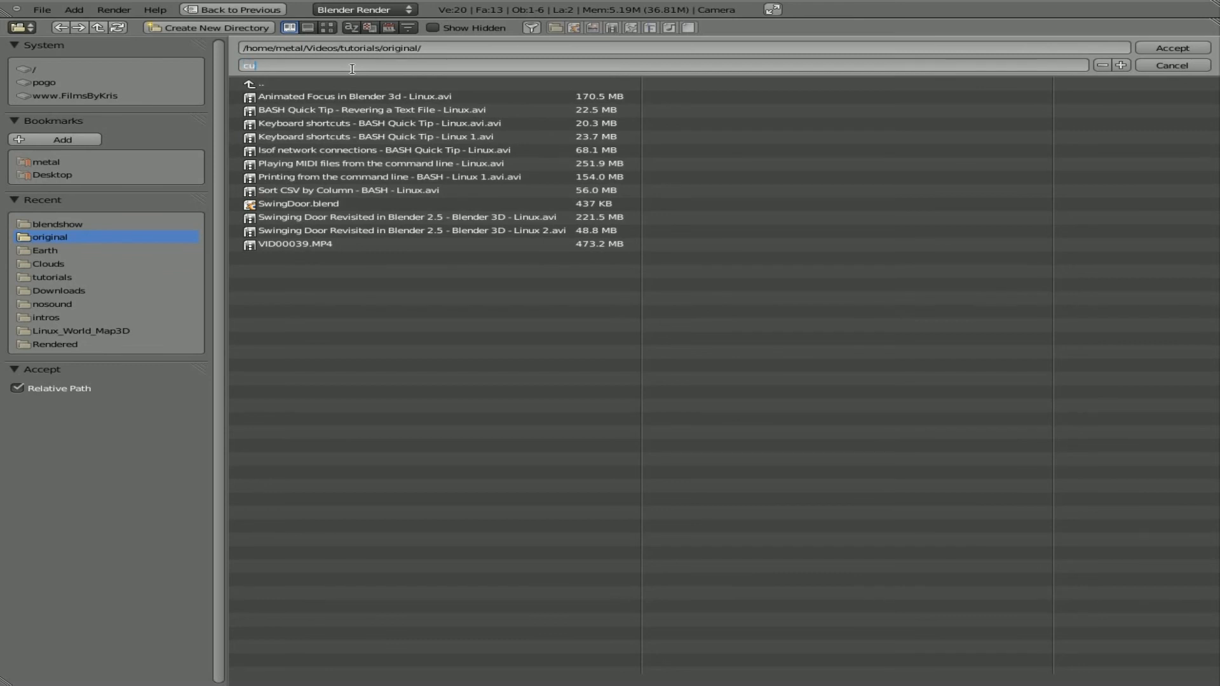
text(befocus.avi)
click(1200, 49)
click(1200, 49)
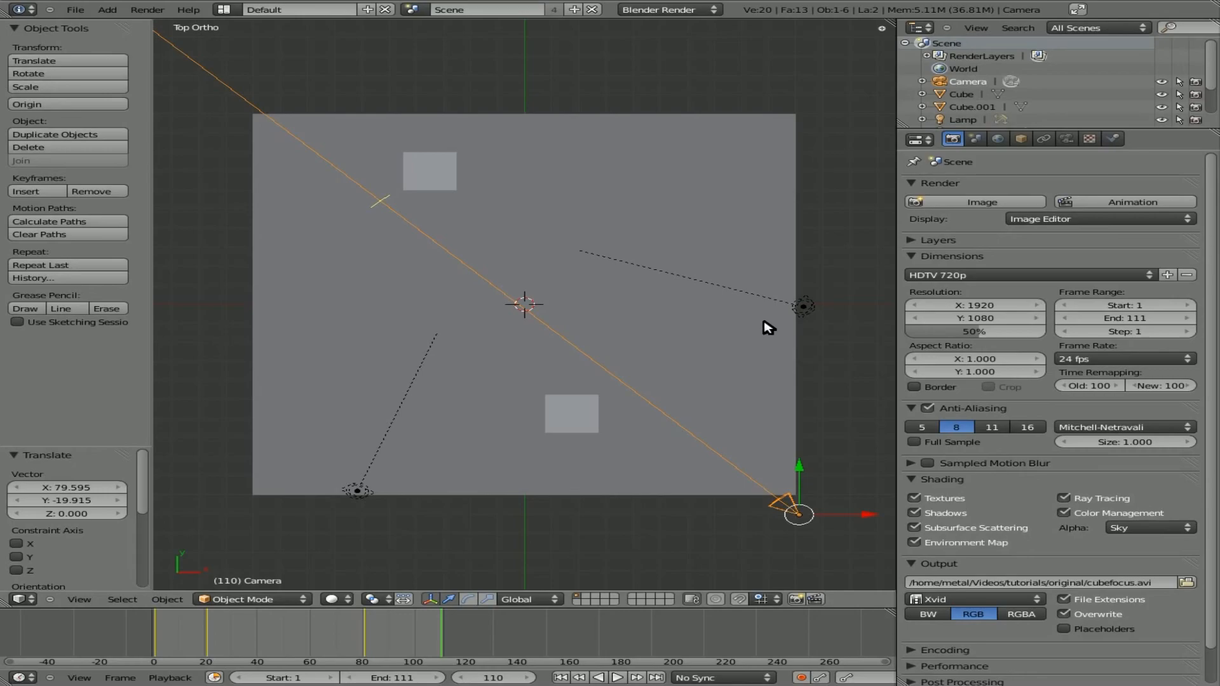
Save the Blender file as cubefocus in the tutorials folder and start rendering the animation.
key(ctrl+s)
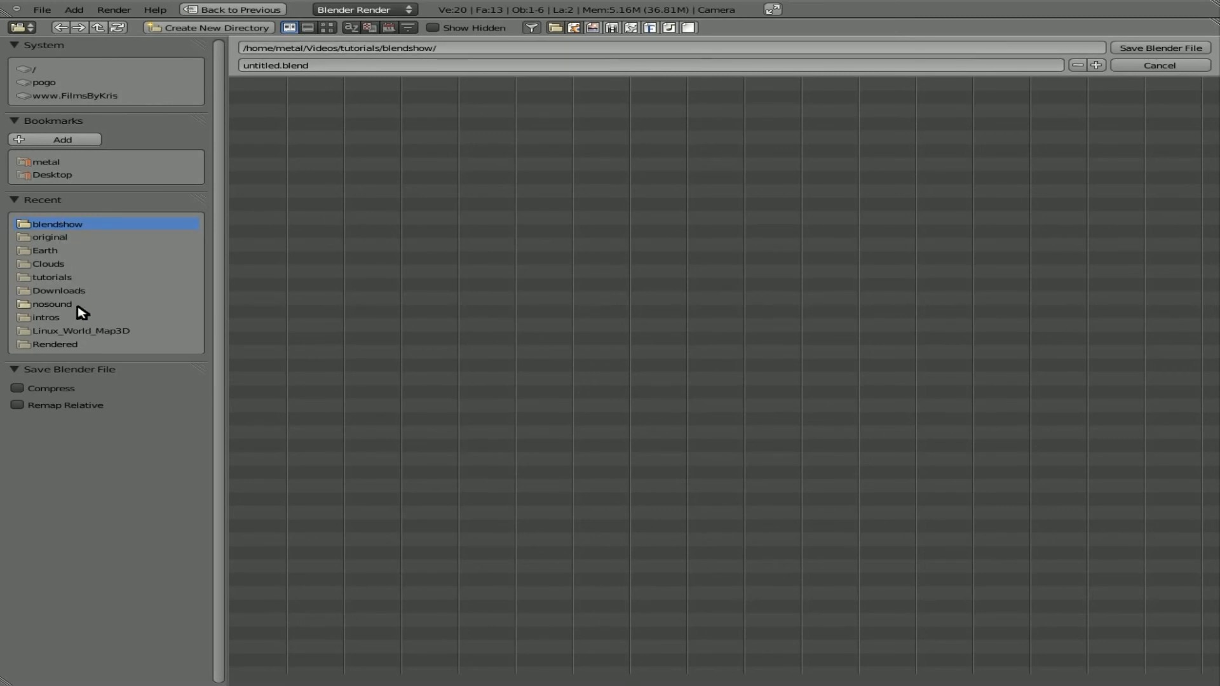
click(46, 280)
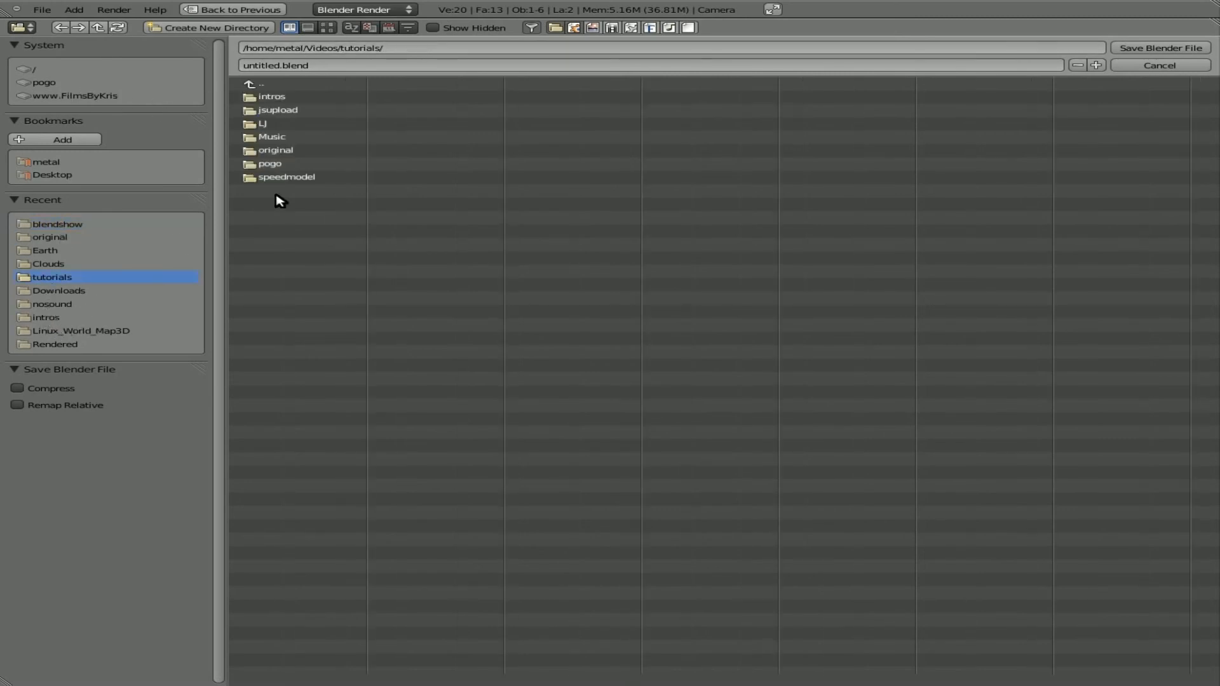
click(317, 65)
text(cubefocus)
key(Return)
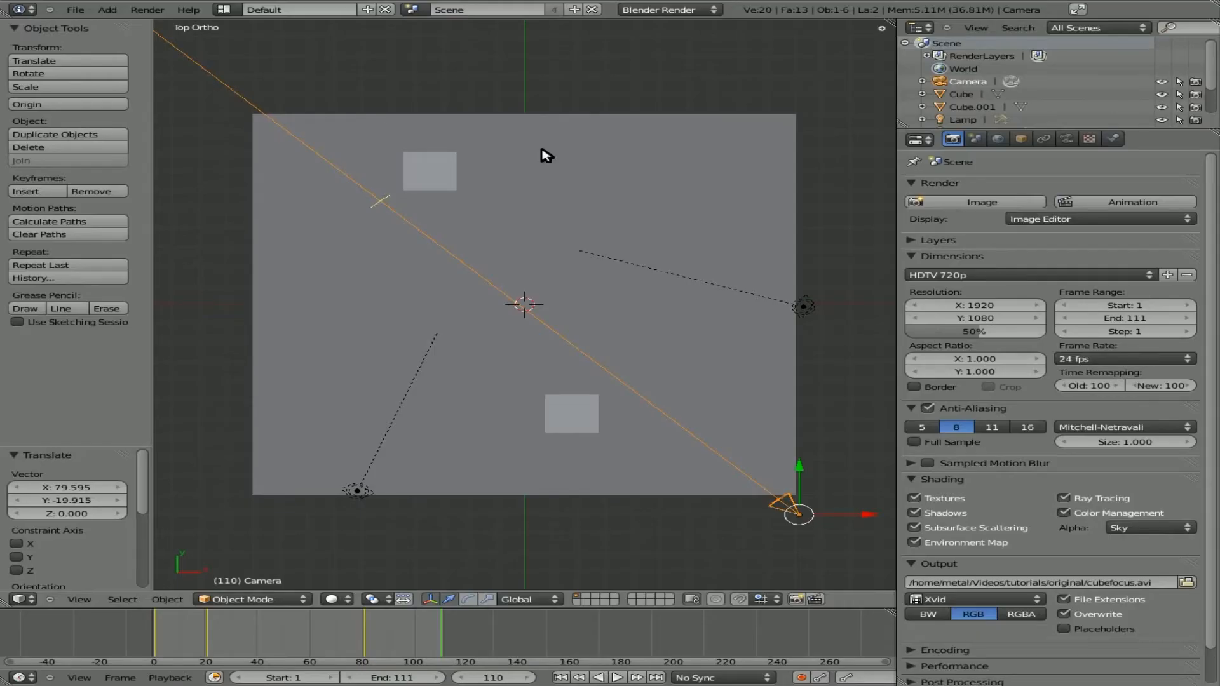
click(1141, 204)
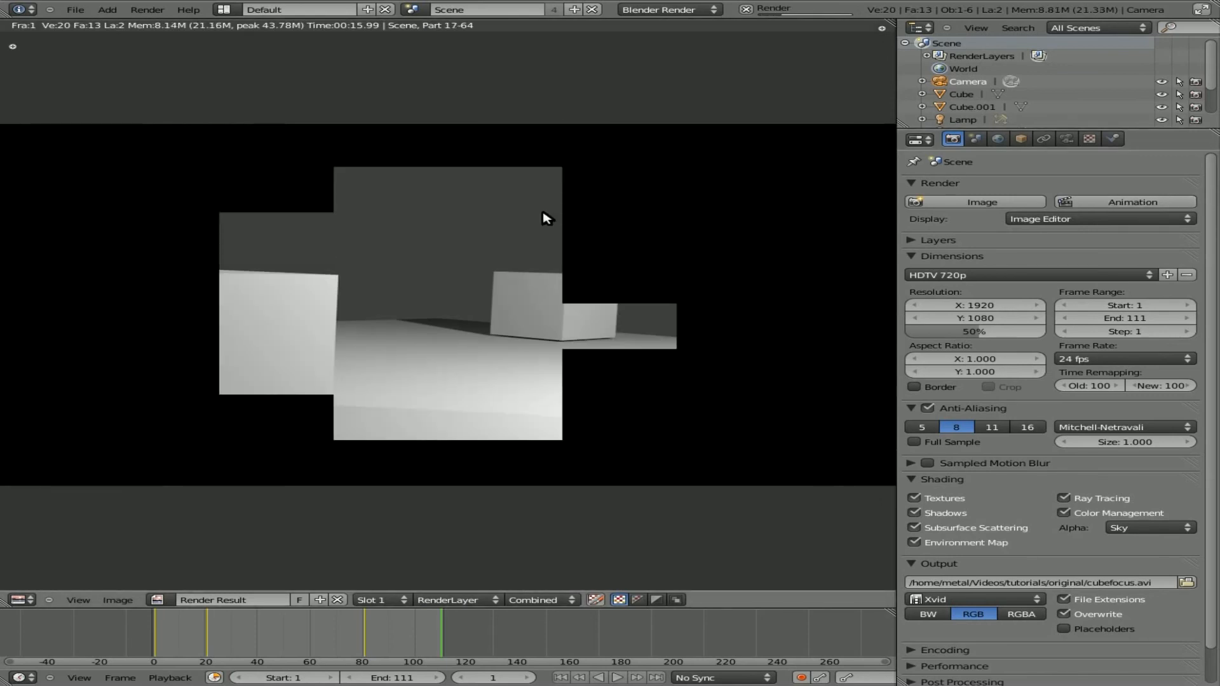